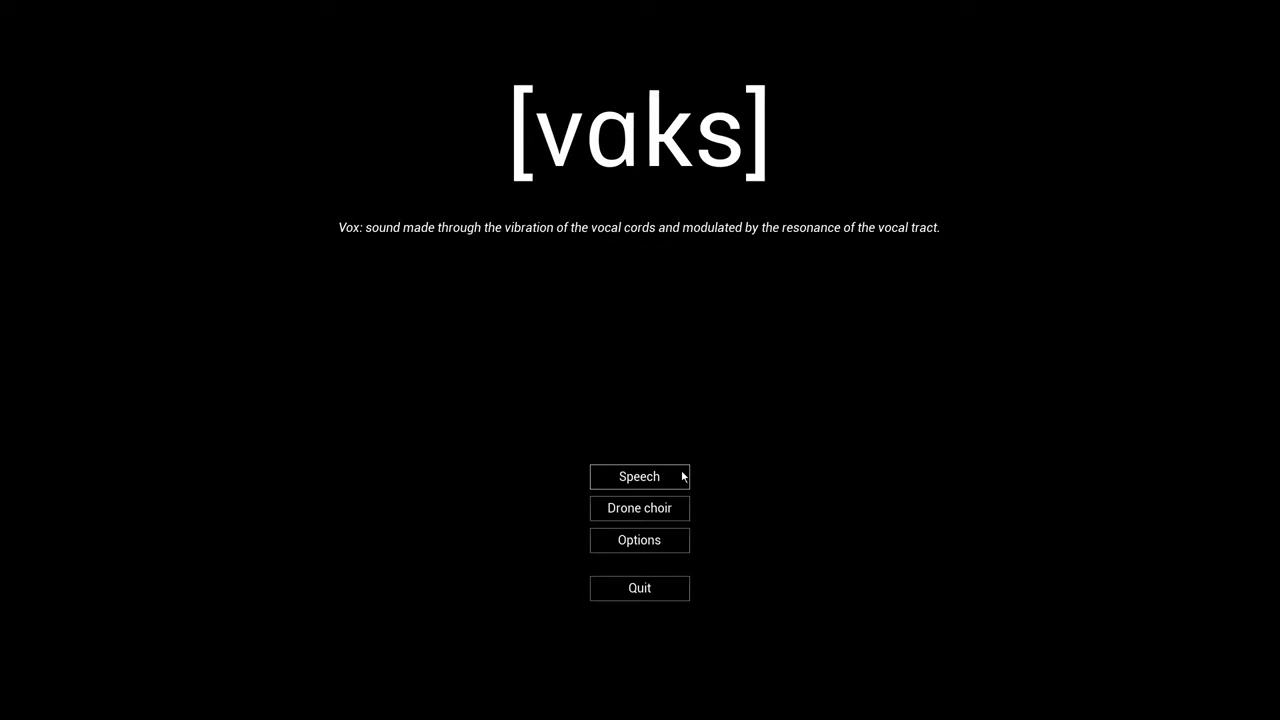
Enter Speech mode from the title menu to show the Male voice face
click(683, 476)
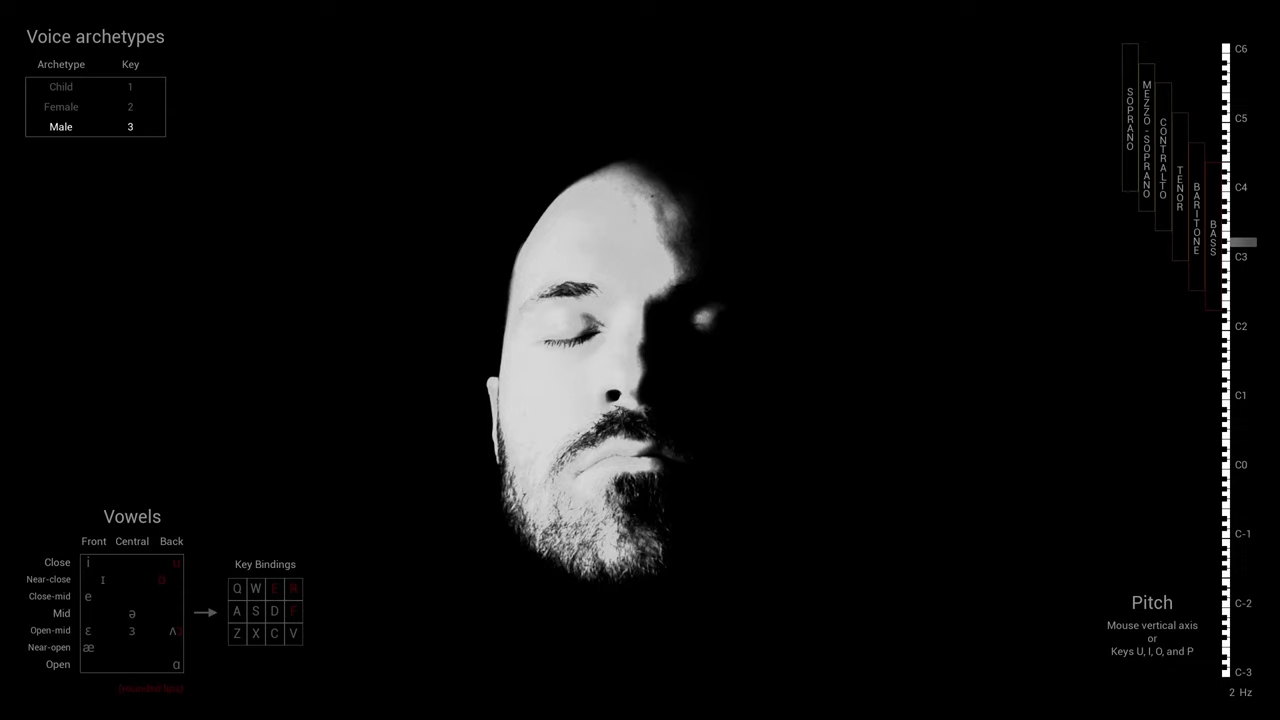
Sing the ə, æ, ɑ, i, u and ʌ vowels across low and high pitches
key(s)
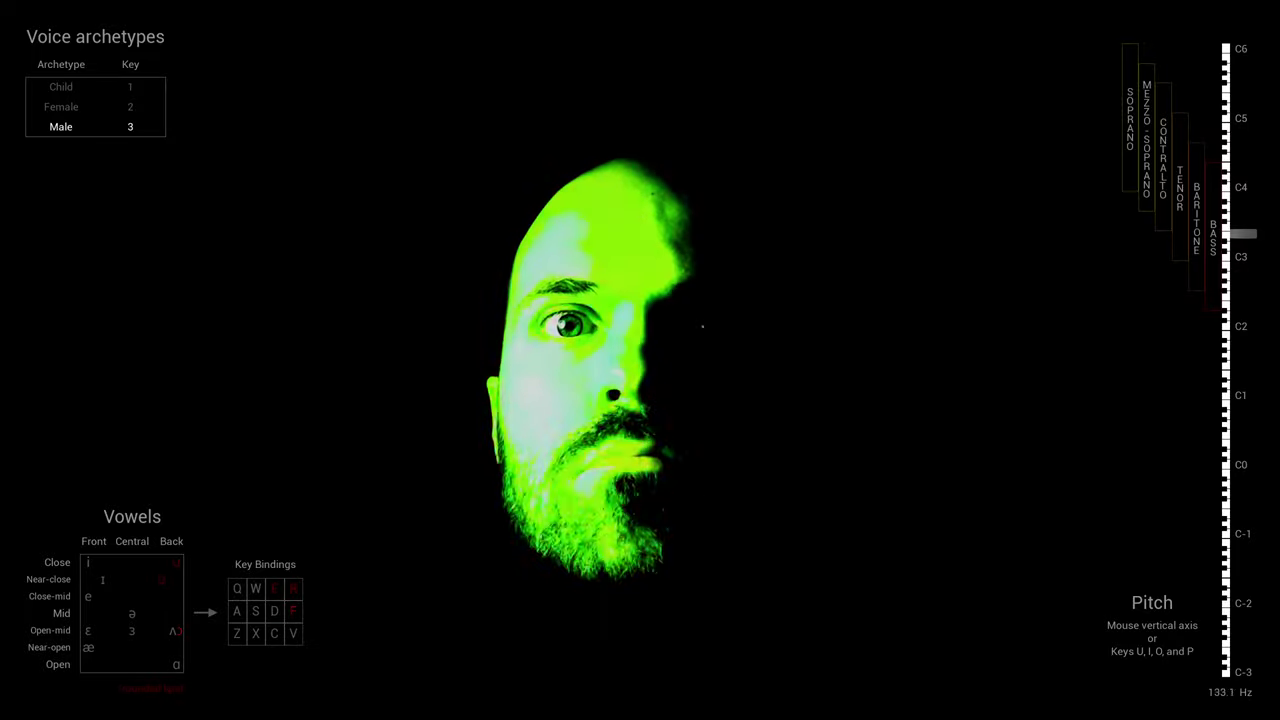
key(z)
key(v)
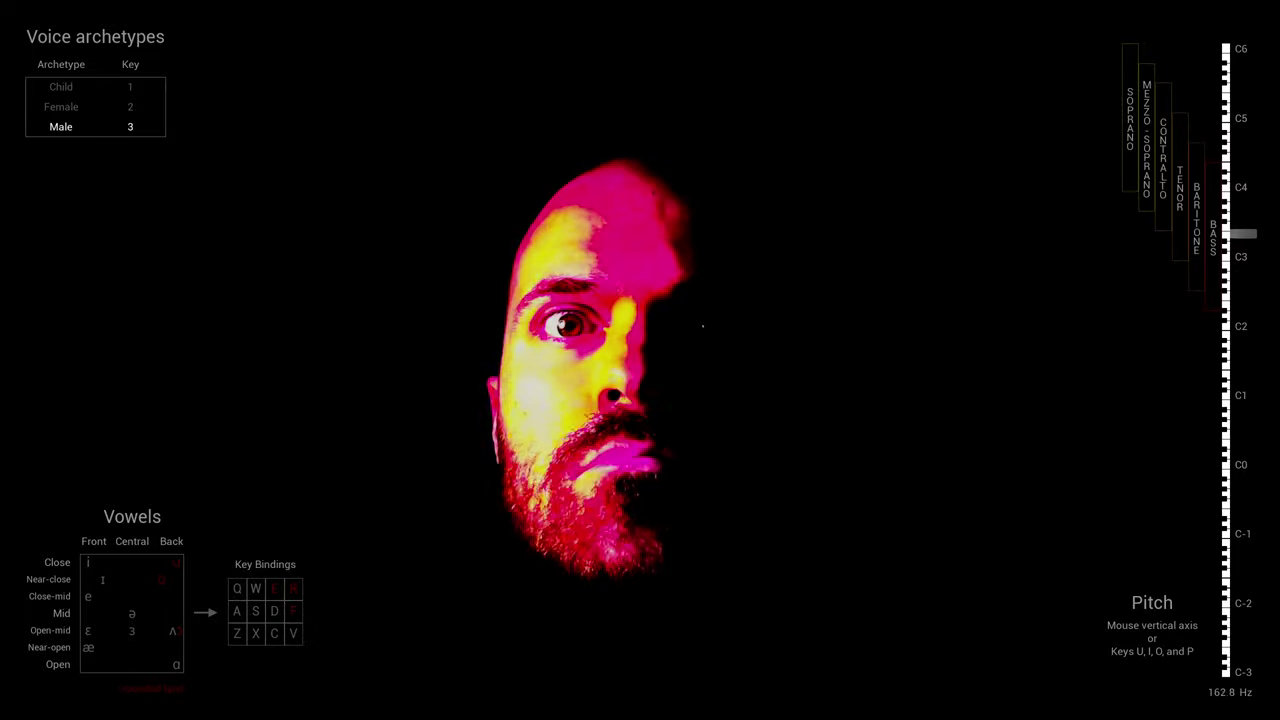
key(q)
key(r)
key(d)
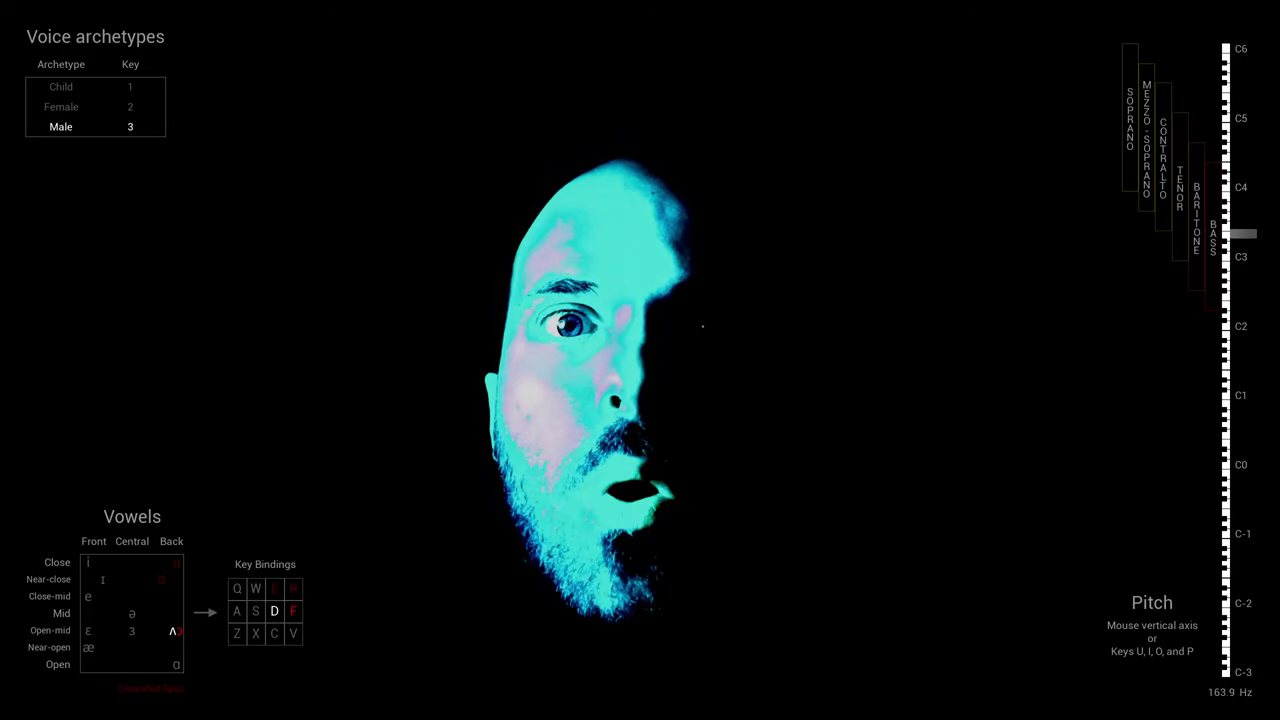
key(c)
key(q)
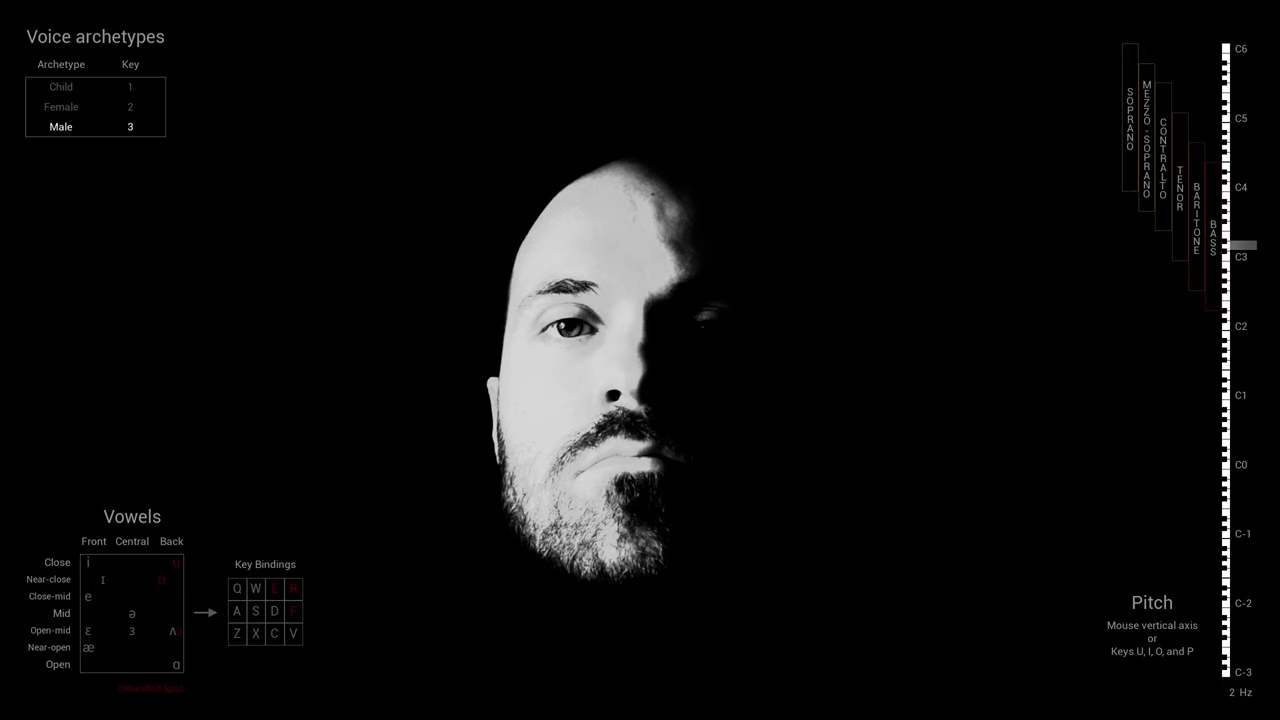
key(r)
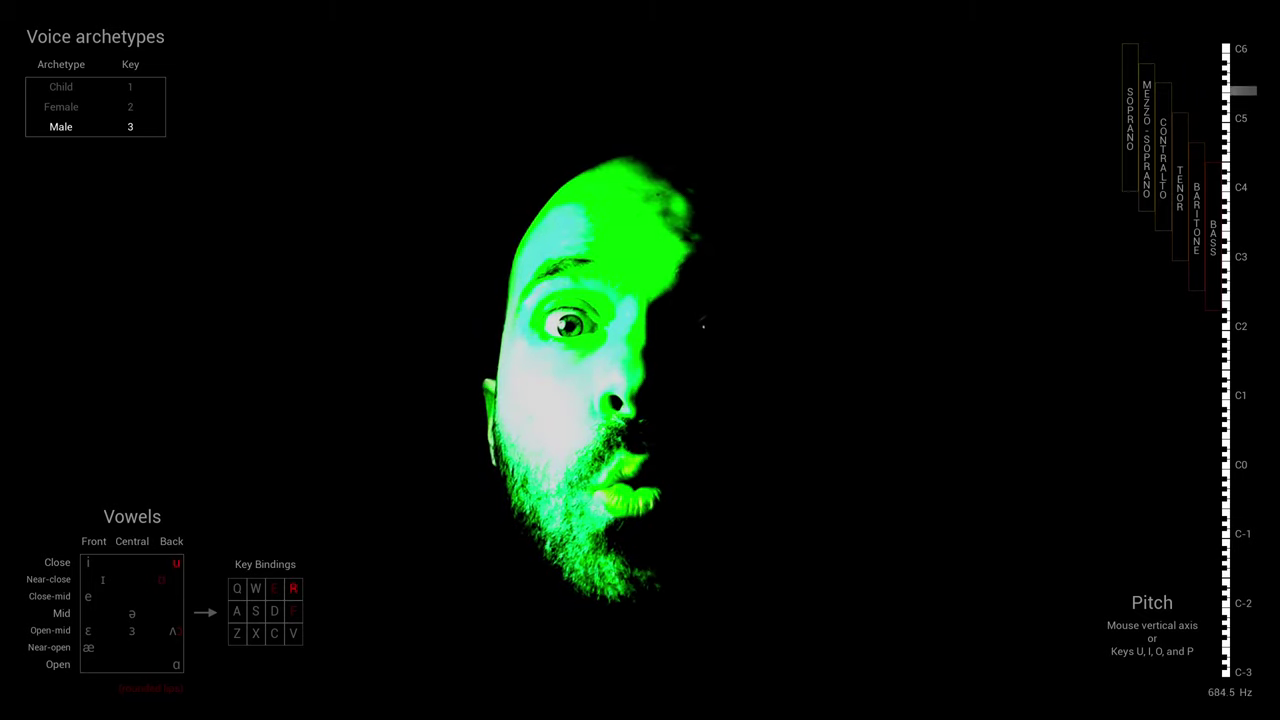
key(d)
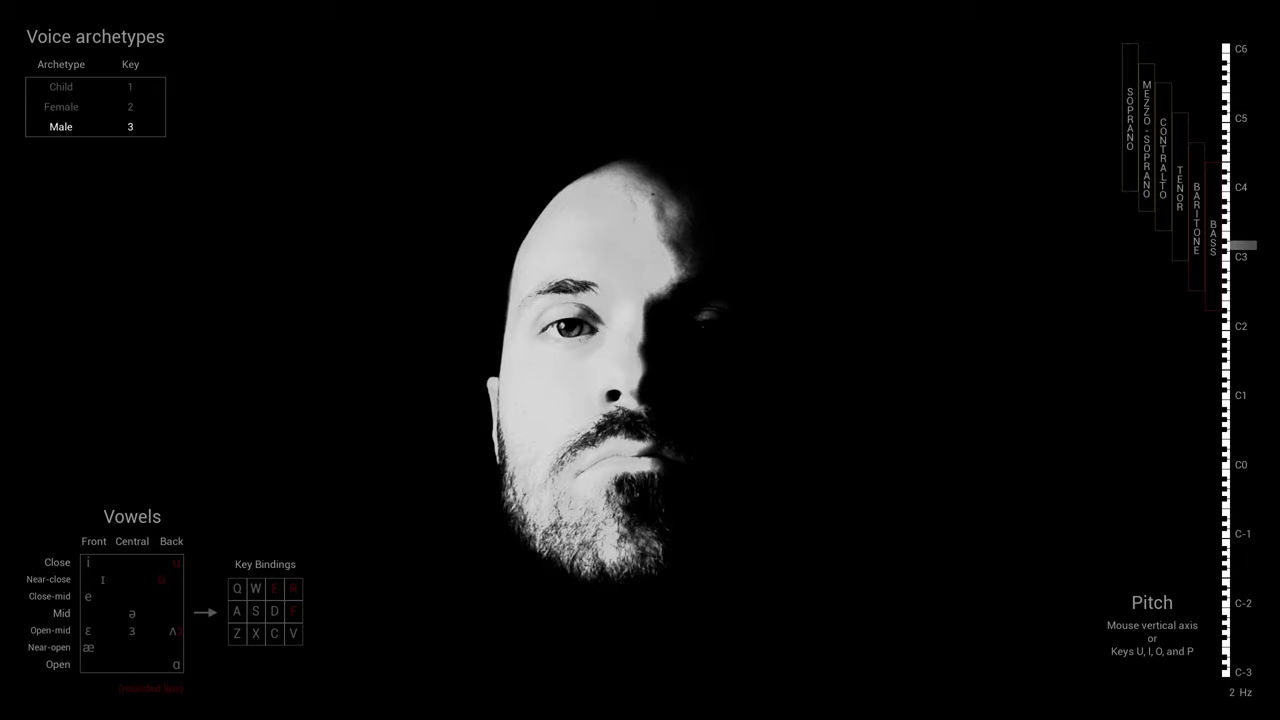
Sing the e, ə and ʌ vowels, then release them so the voice falls silent
key(q)
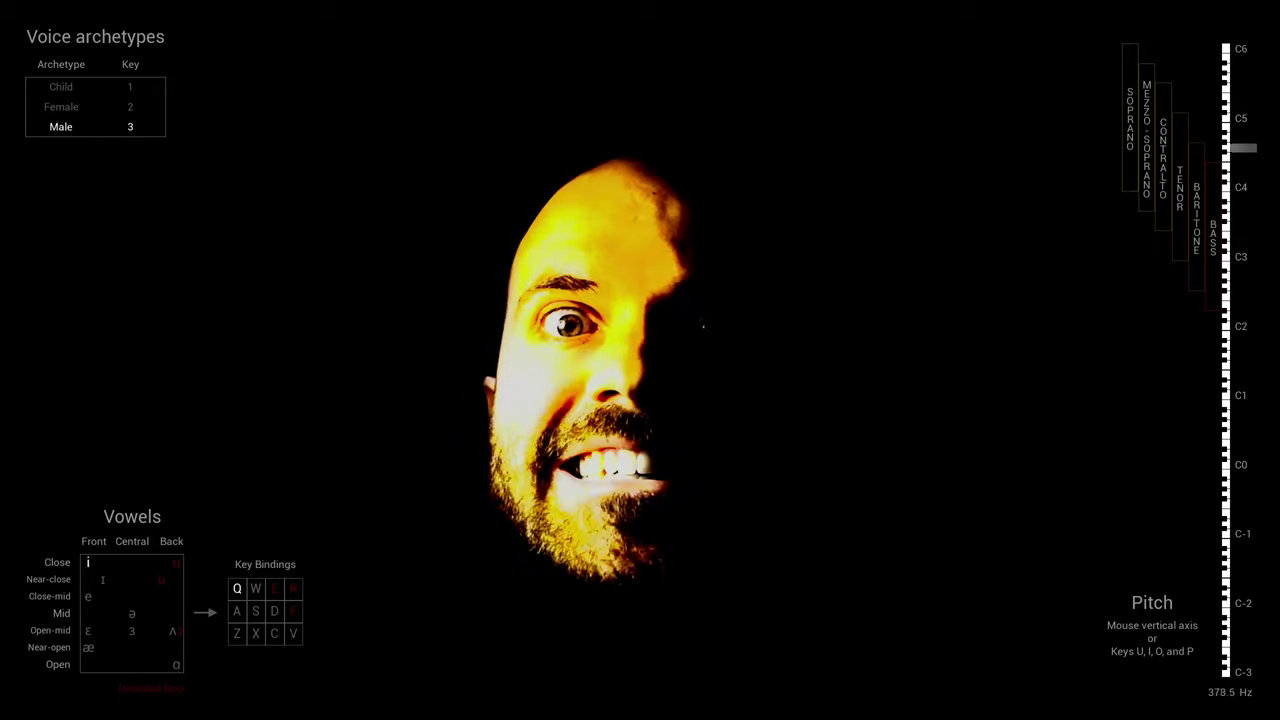
key(a)
key(s)
key(d)
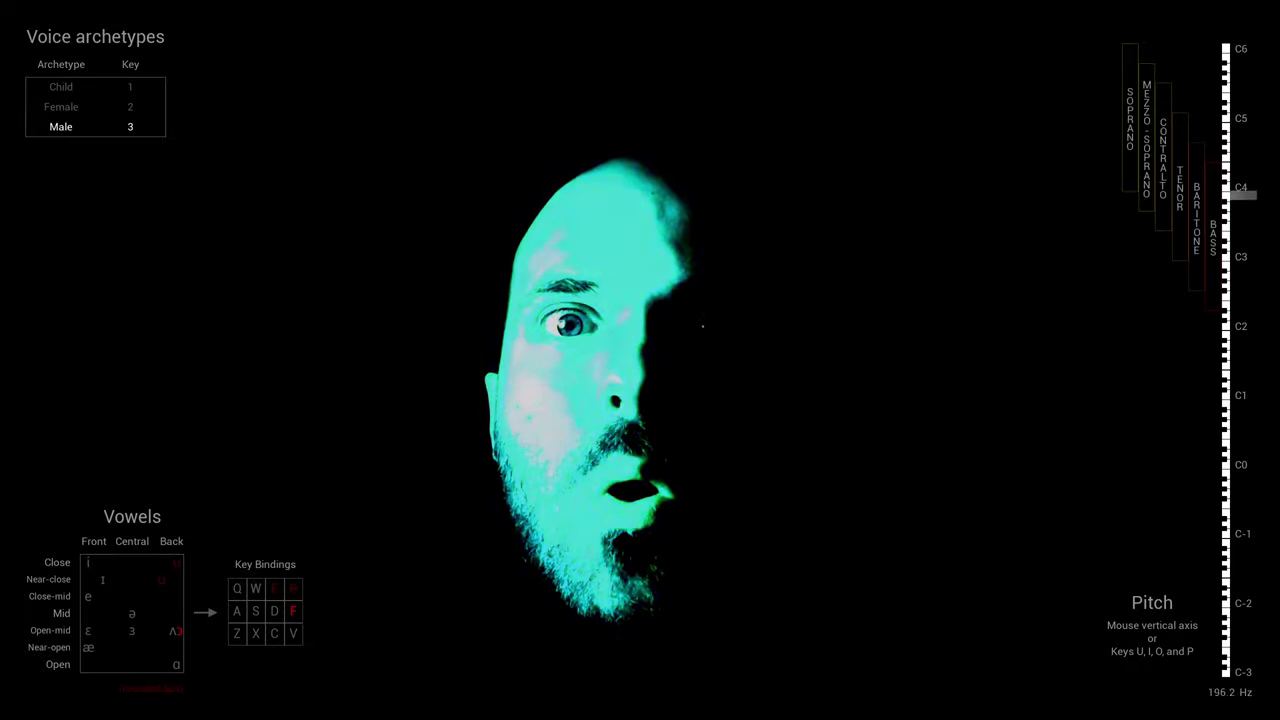
key(s)
key(d)
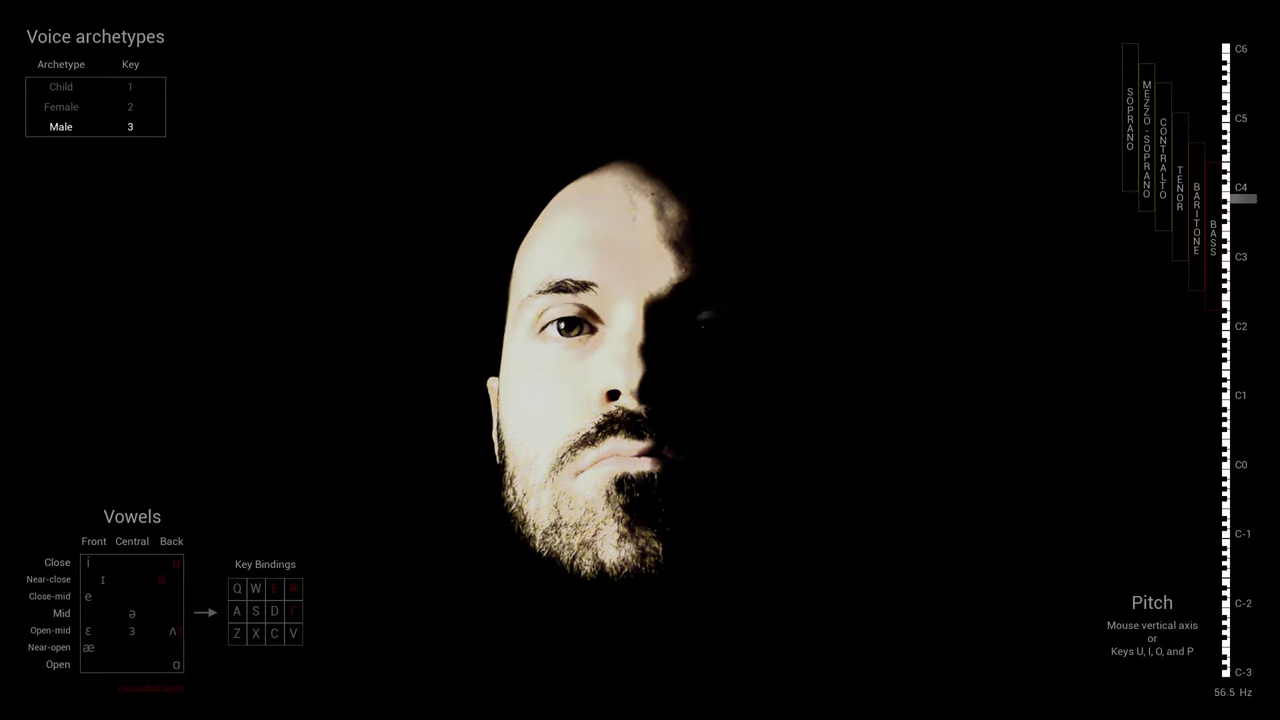
Sing i and e together, then i alone, then the open ɑ vowel twice
key(q)
key(a)
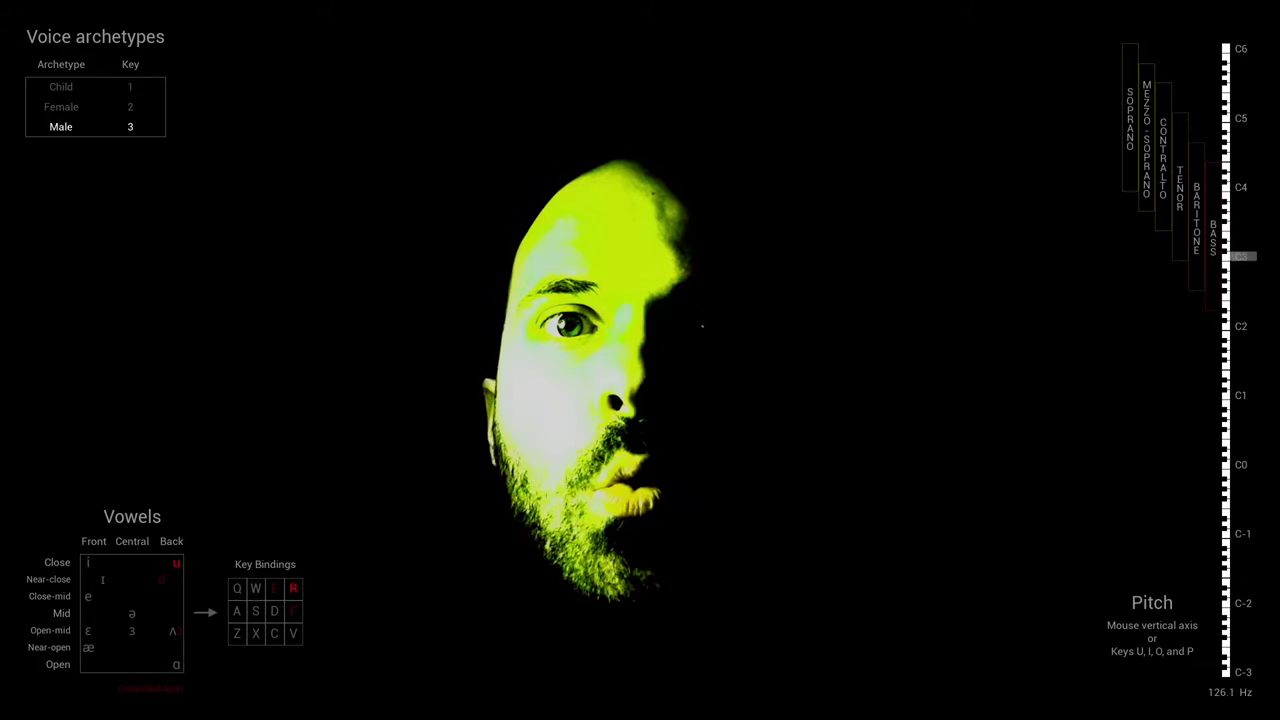
key(q)
key(a)
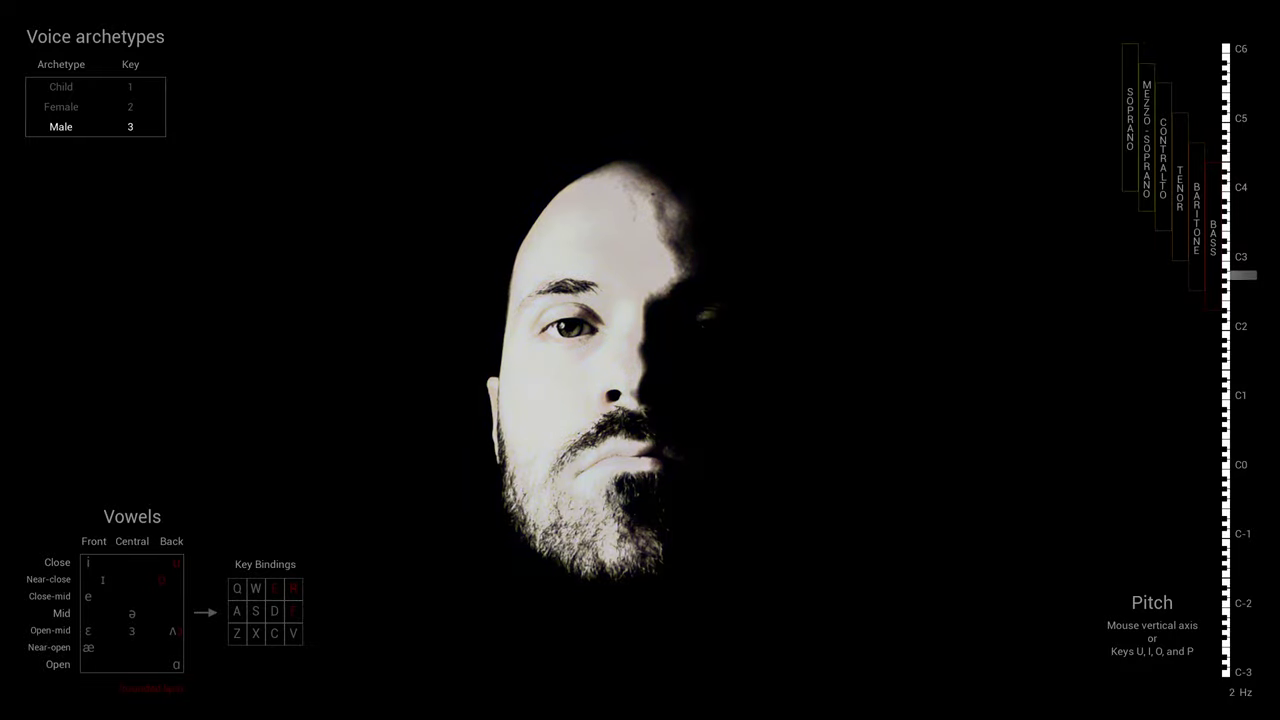
key(q)
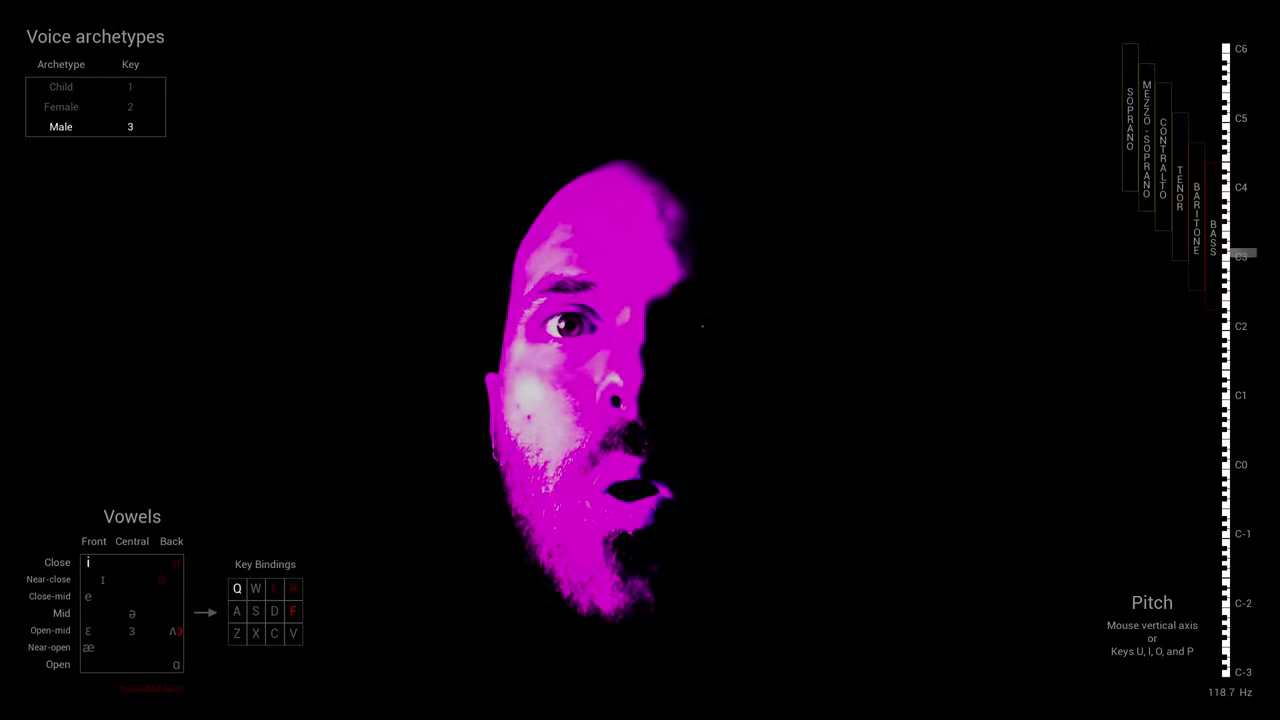
key(v)
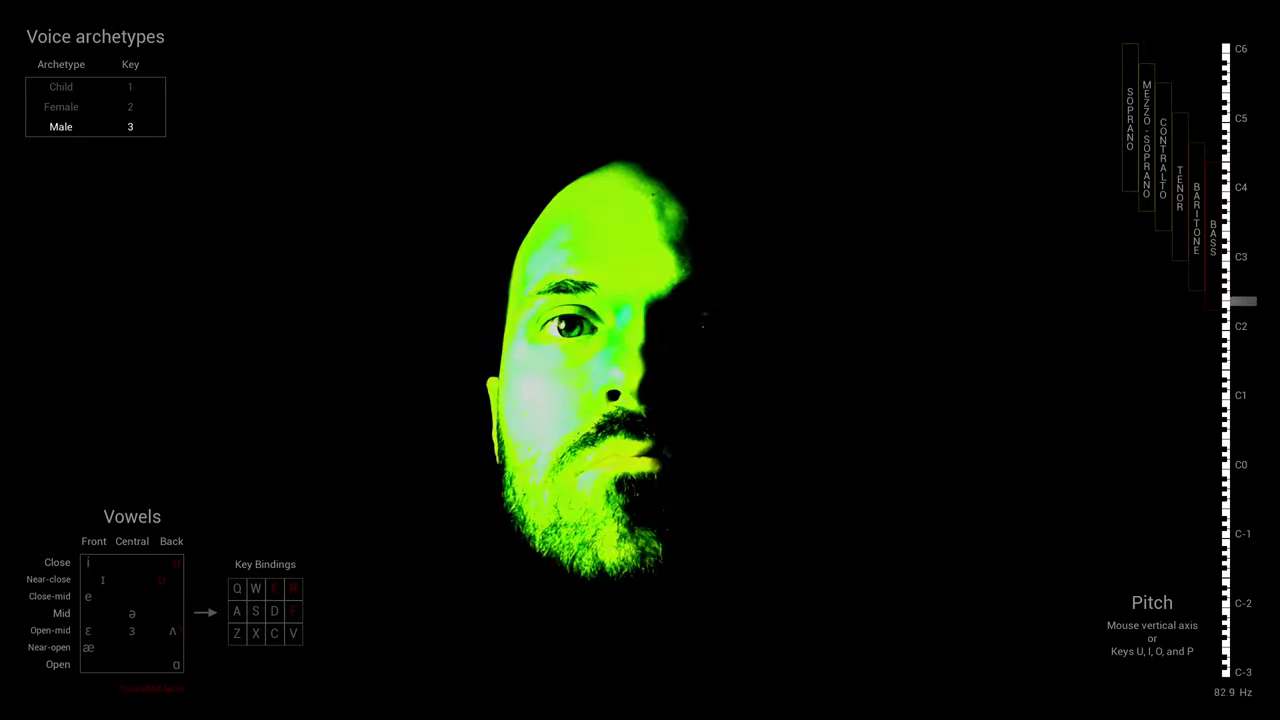
key(v)
key(v)
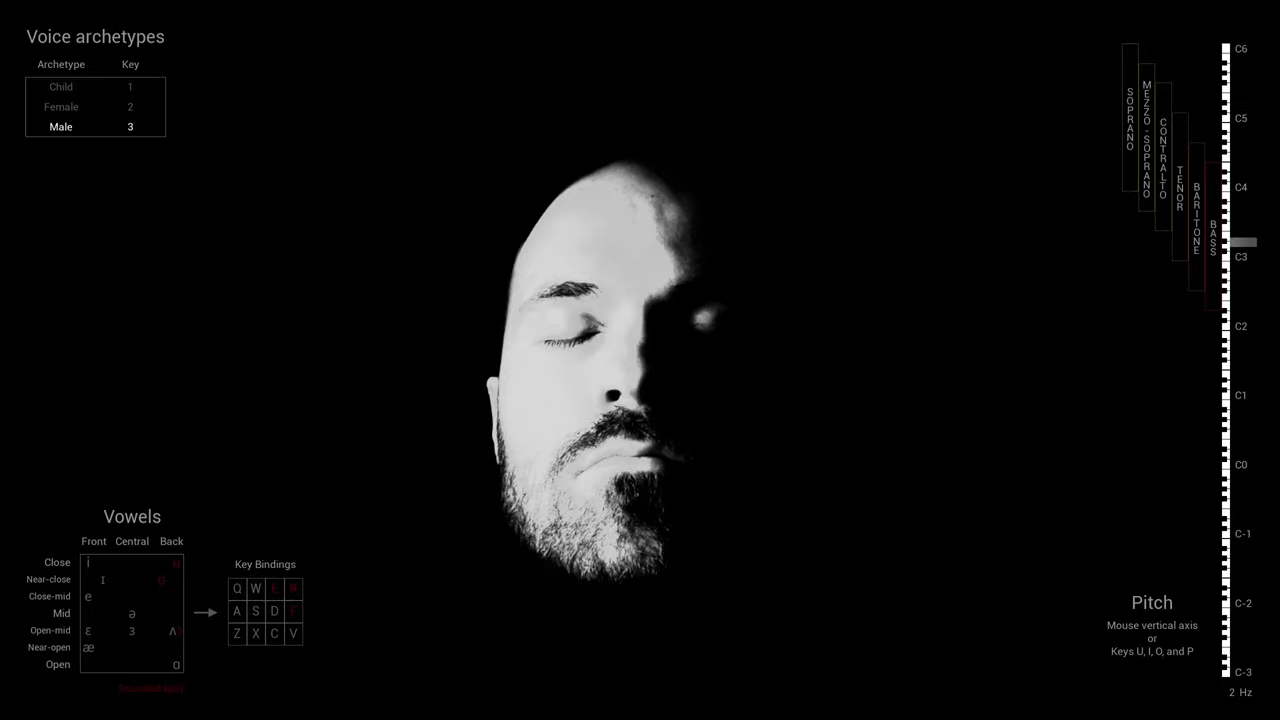
Hold the open vowel high on the pitch scale, then release it to silence
key(d)
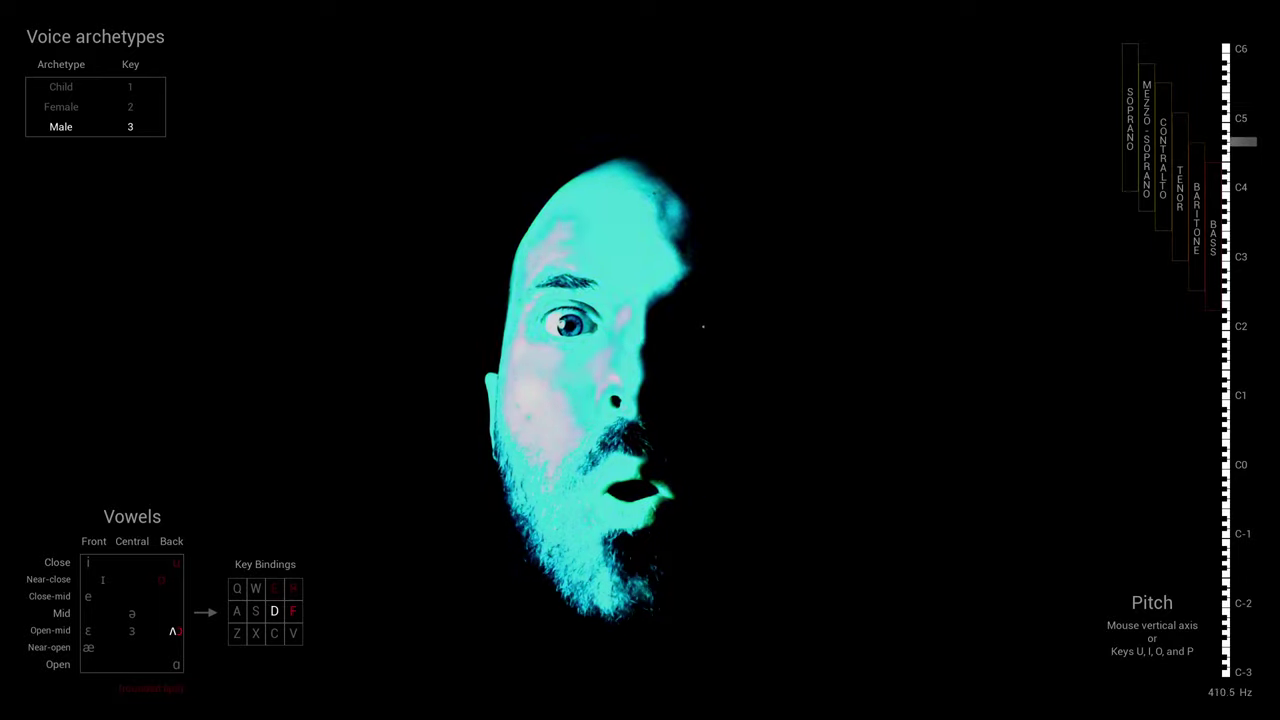
key(v)
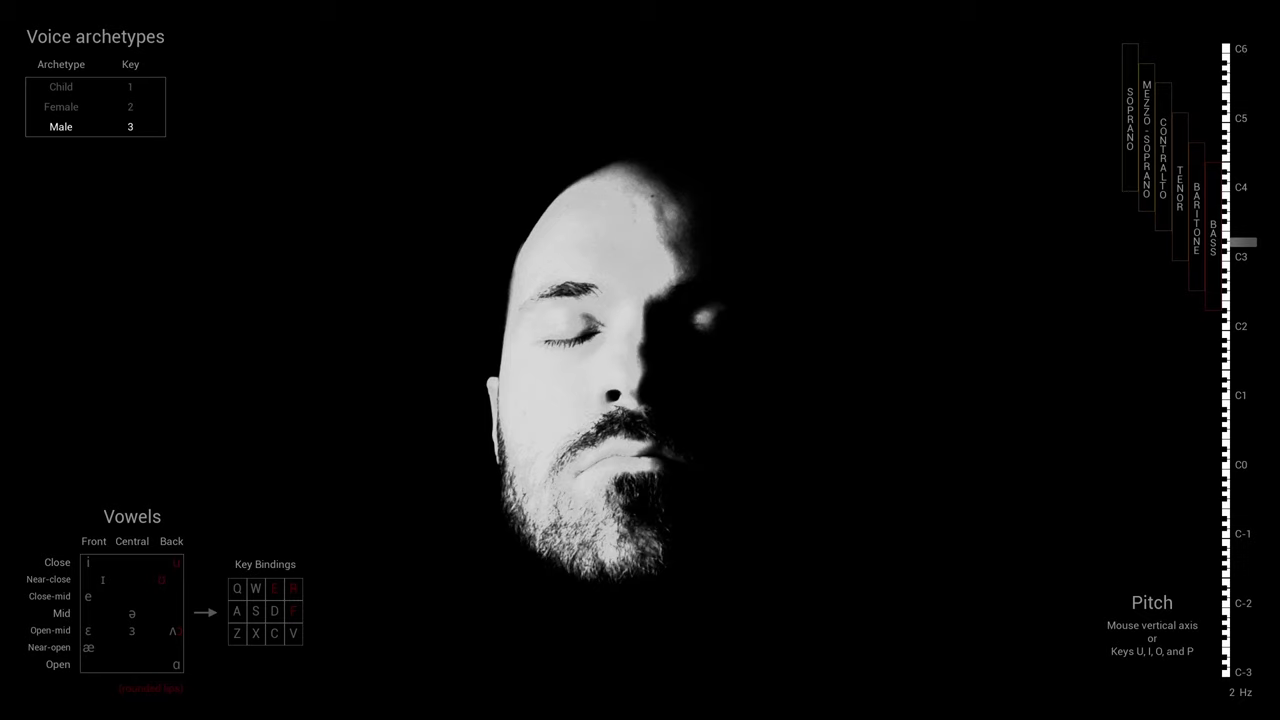
Switch among Female, Child and Male voices, singing e with Female
key(2)
key(1)
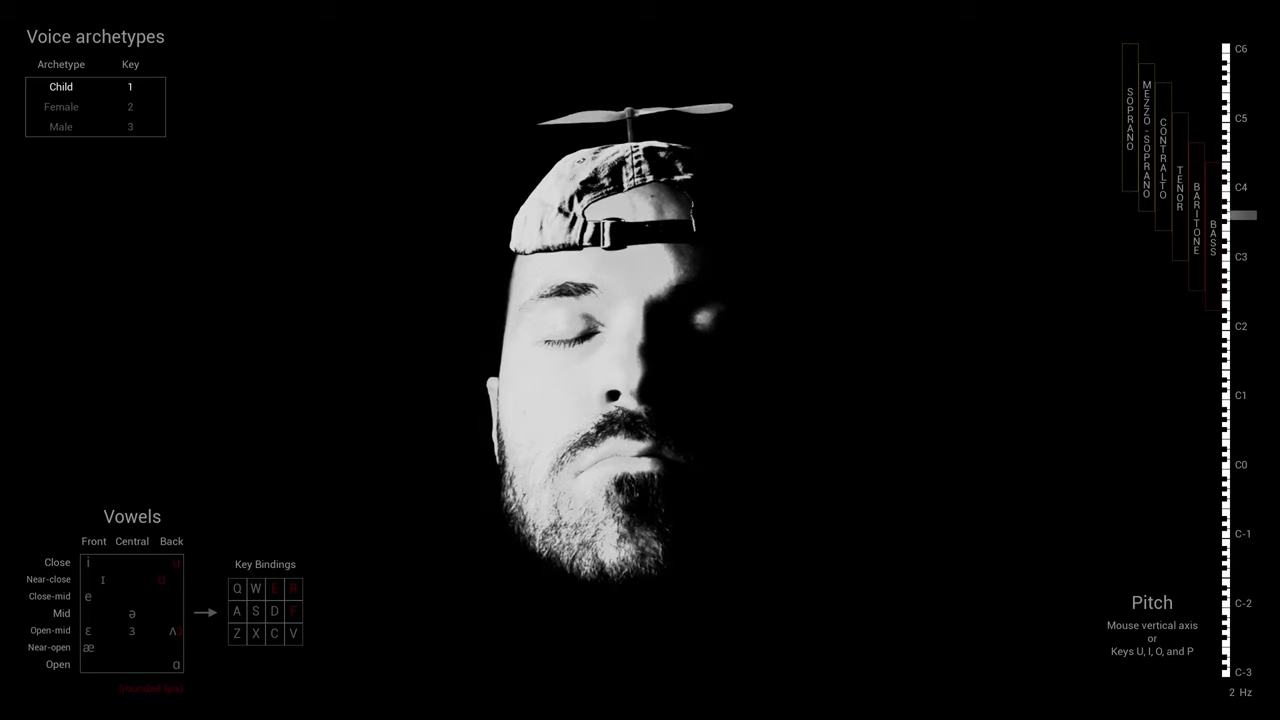
key(2)
key(3)
key(2)
key(1)
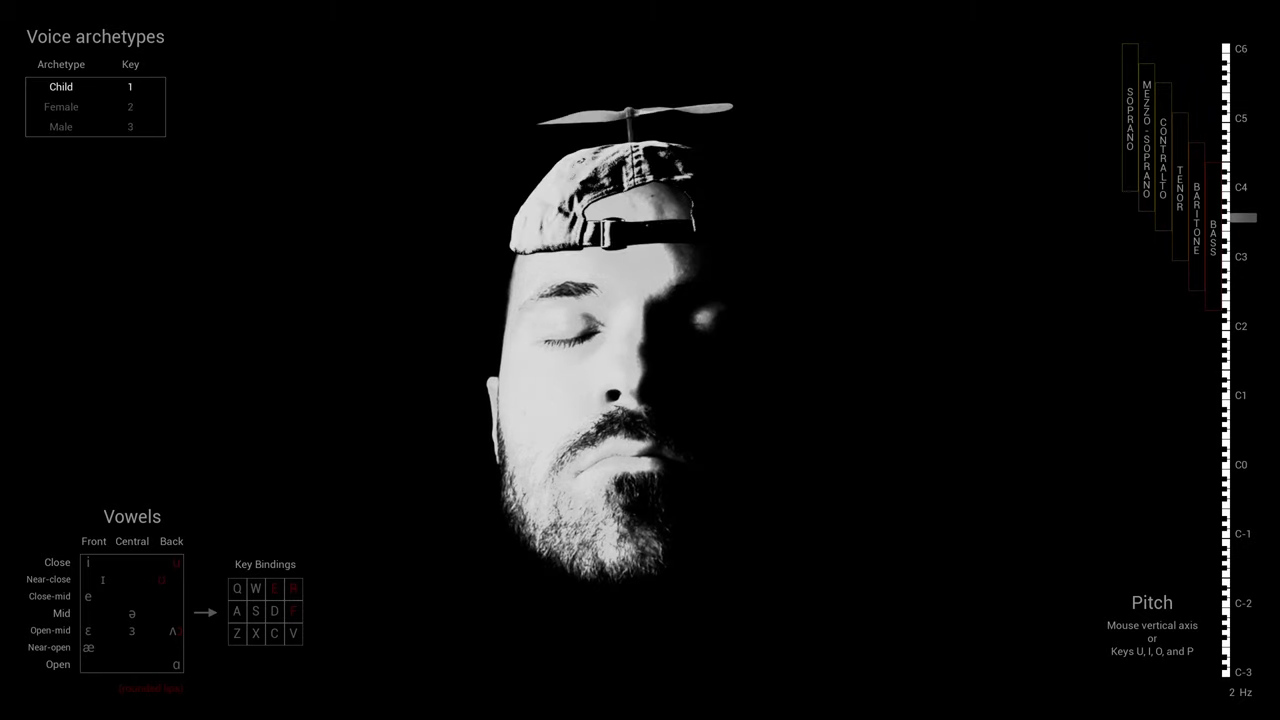
key(2)
key(a)
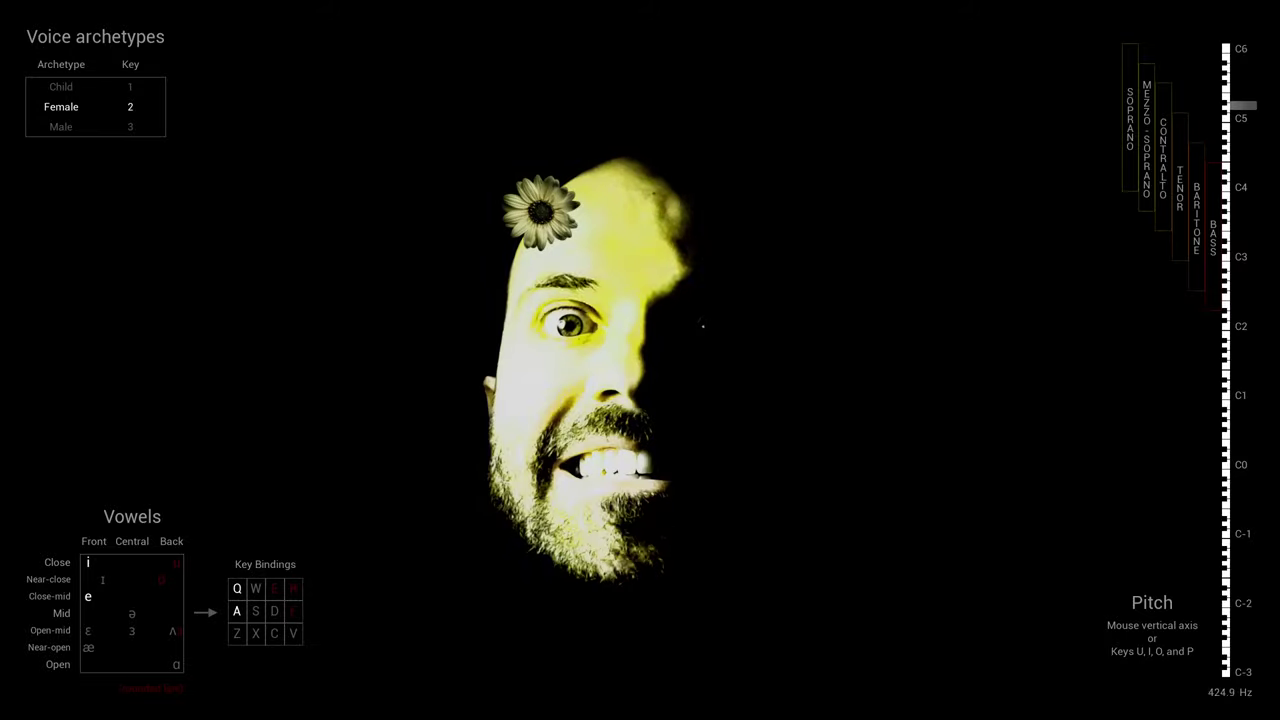
key(1)
key(3)
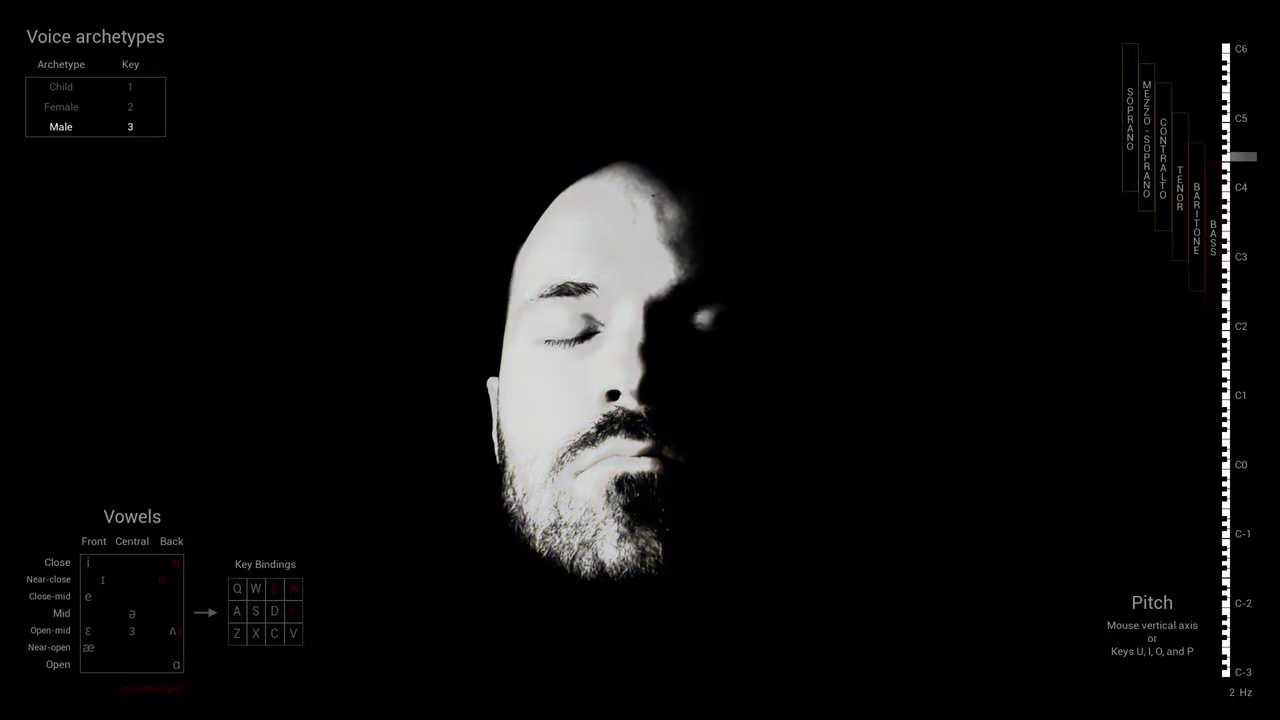
Sound a vowel with Child, the smiling i with Female, then switch to Male
key(1)
key(z)
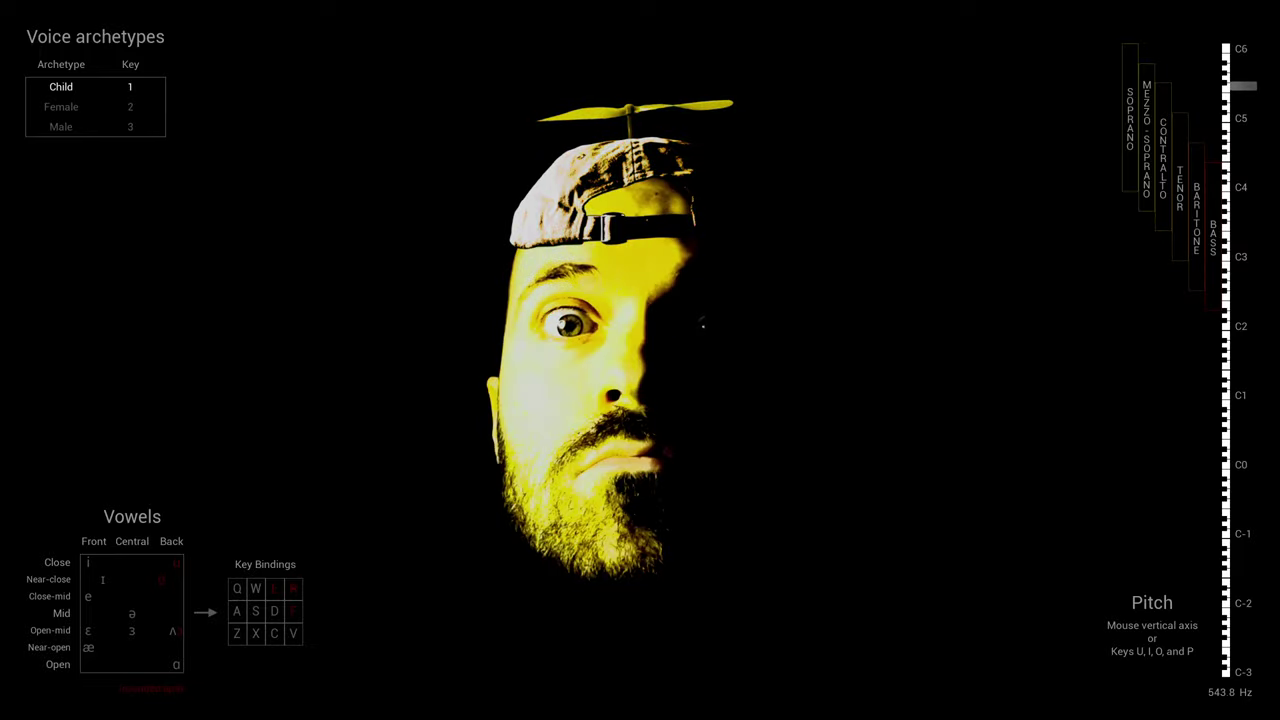
key(2)
key(q)
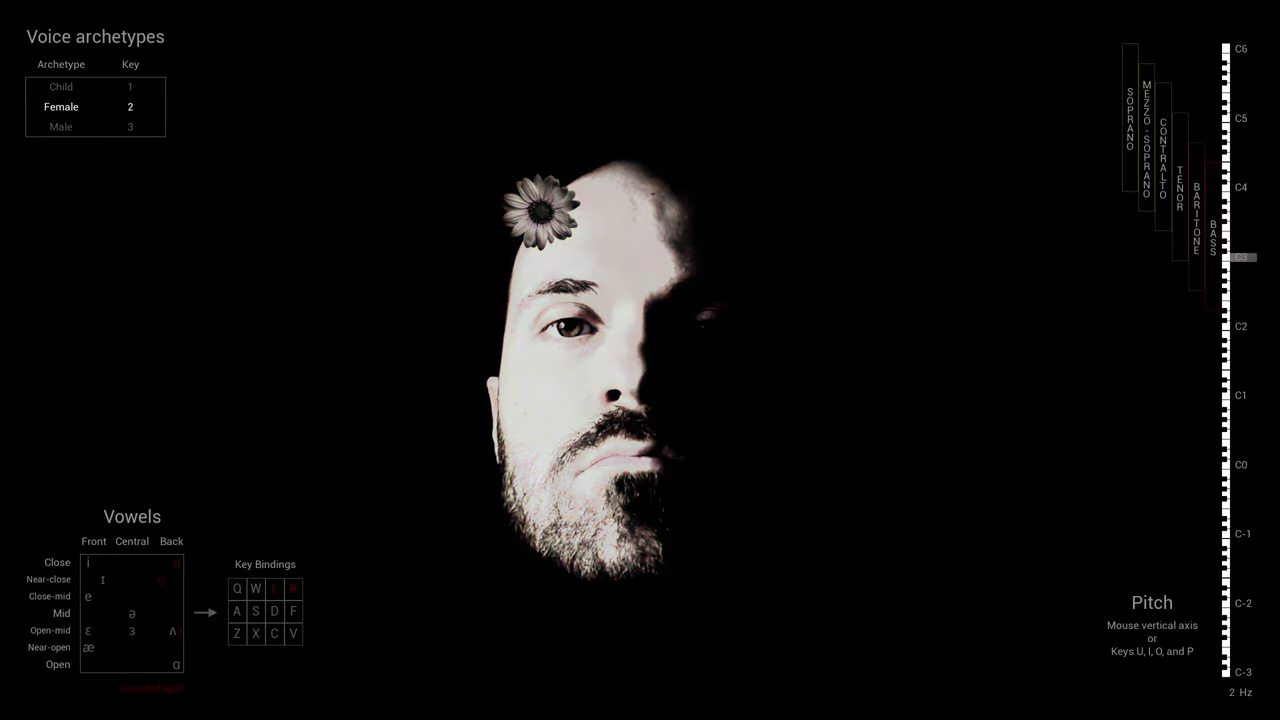
key(3)
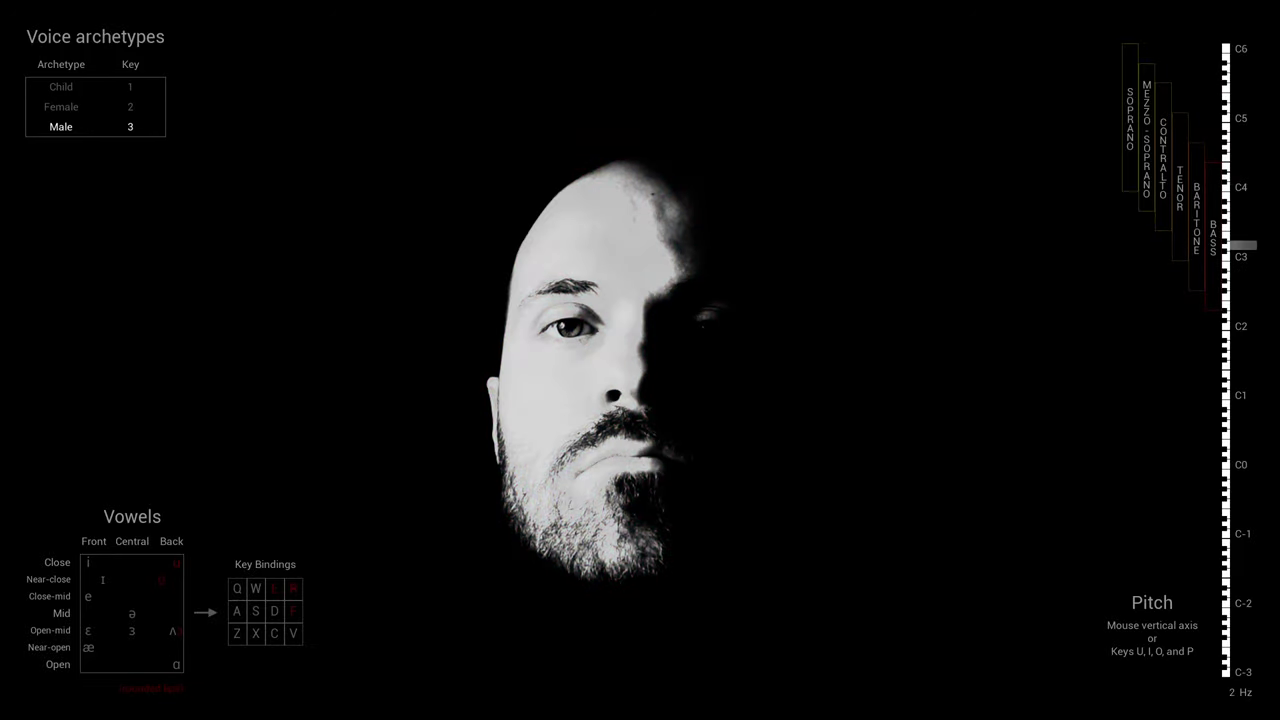
Sing ə, ʌ, i, ʊ and u with the Child voice, then return to Male
key(1)
key(s)
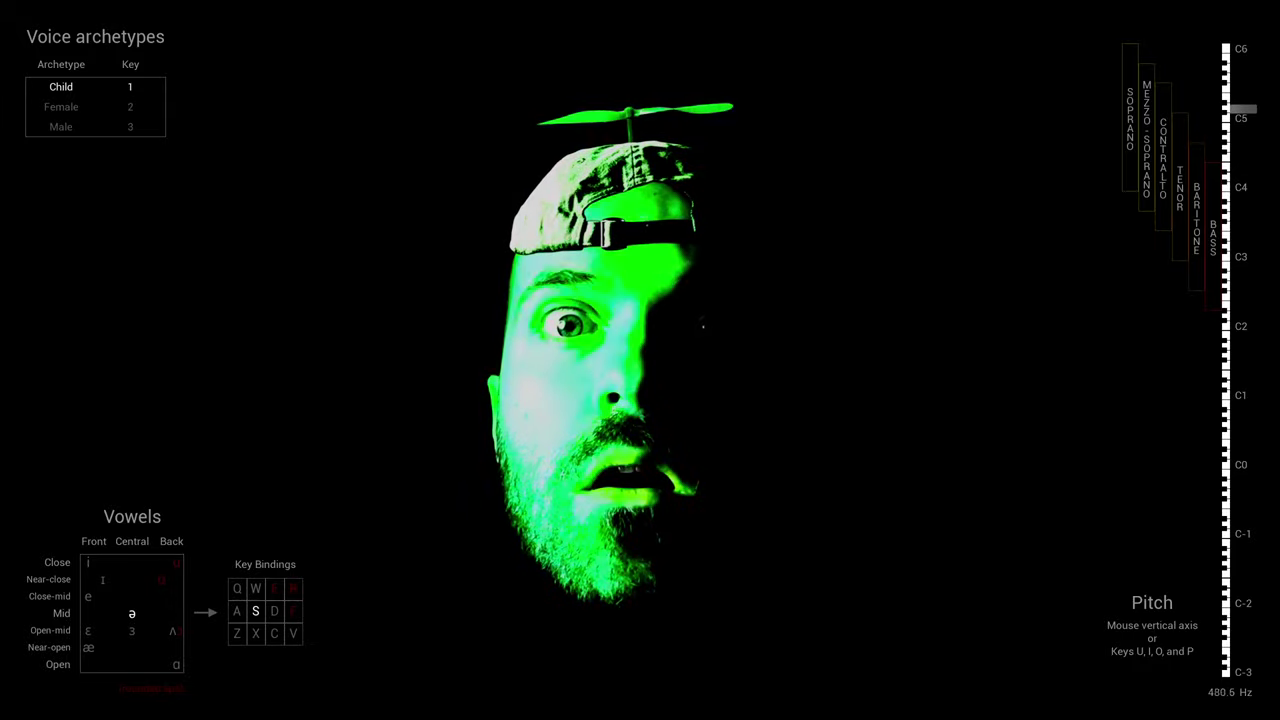
key(f)
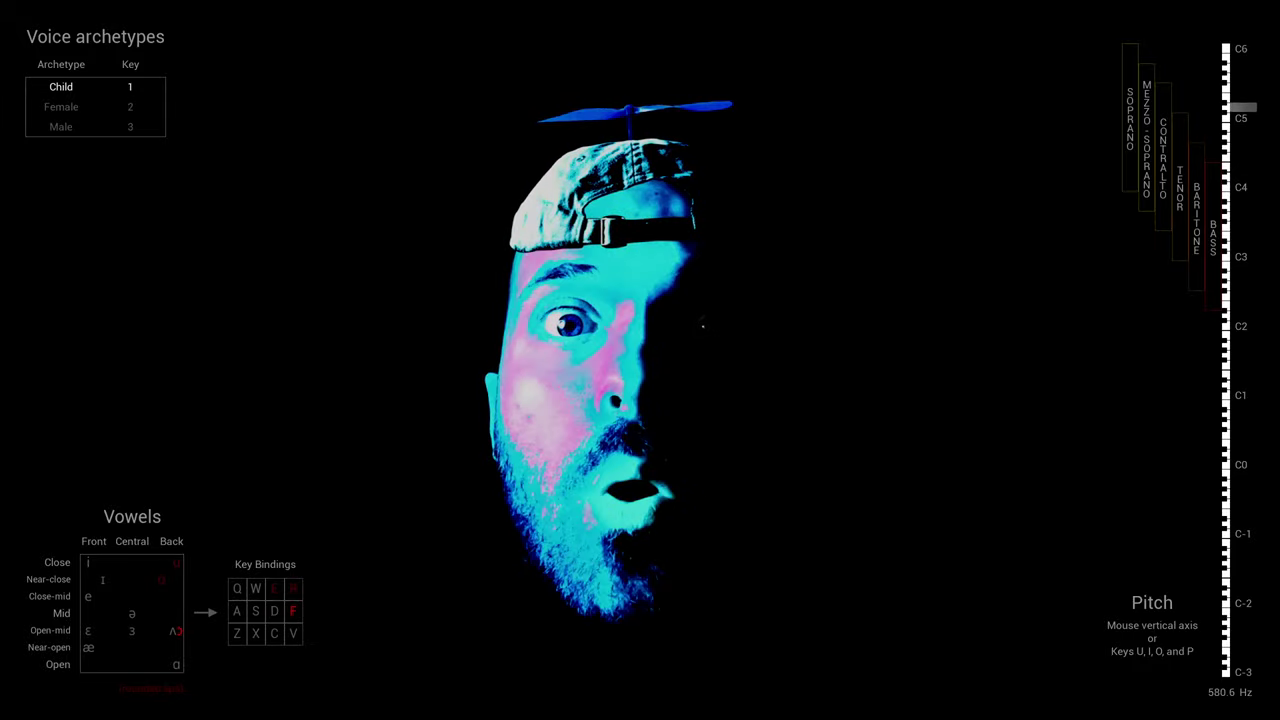
key(q)
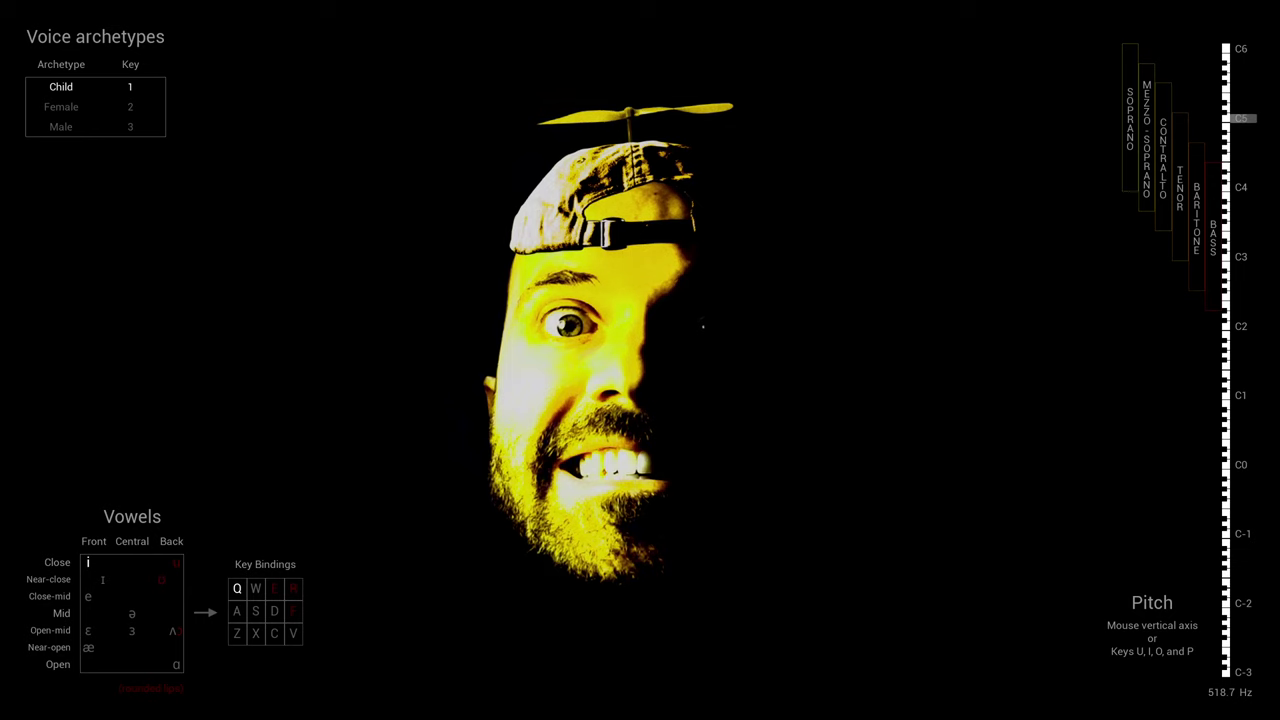
key(w)
key(e)
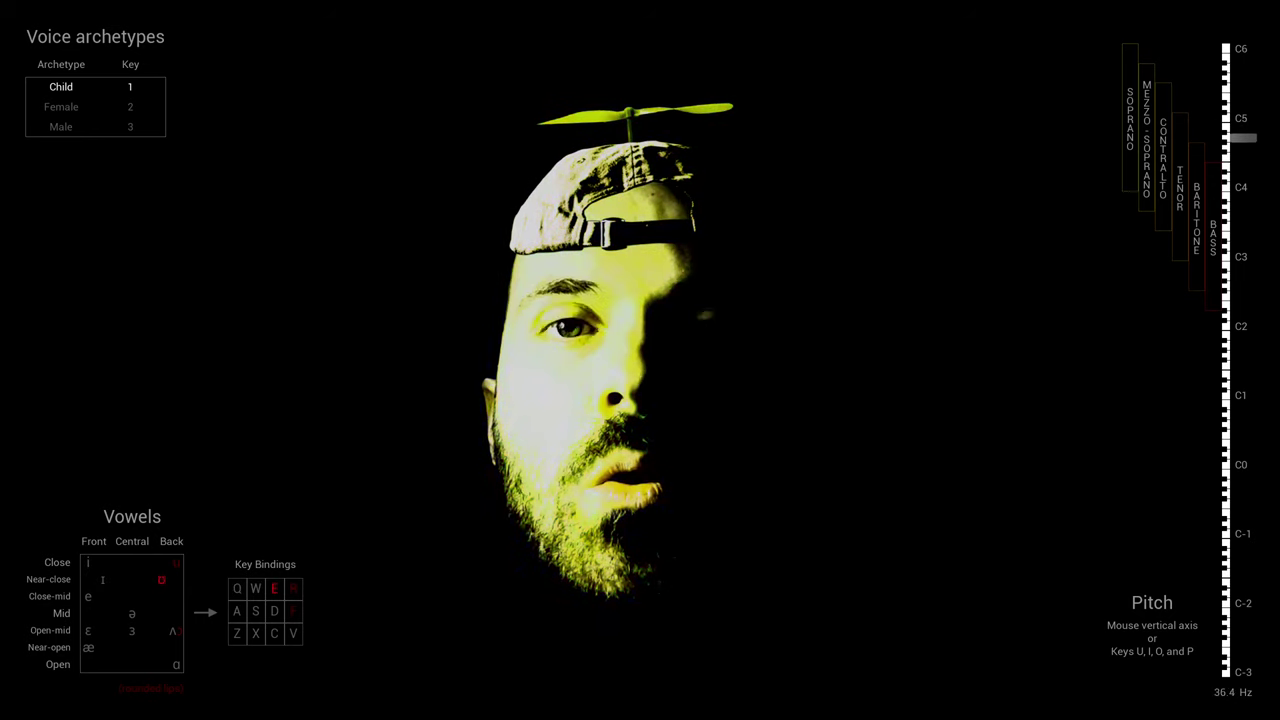
key(r)
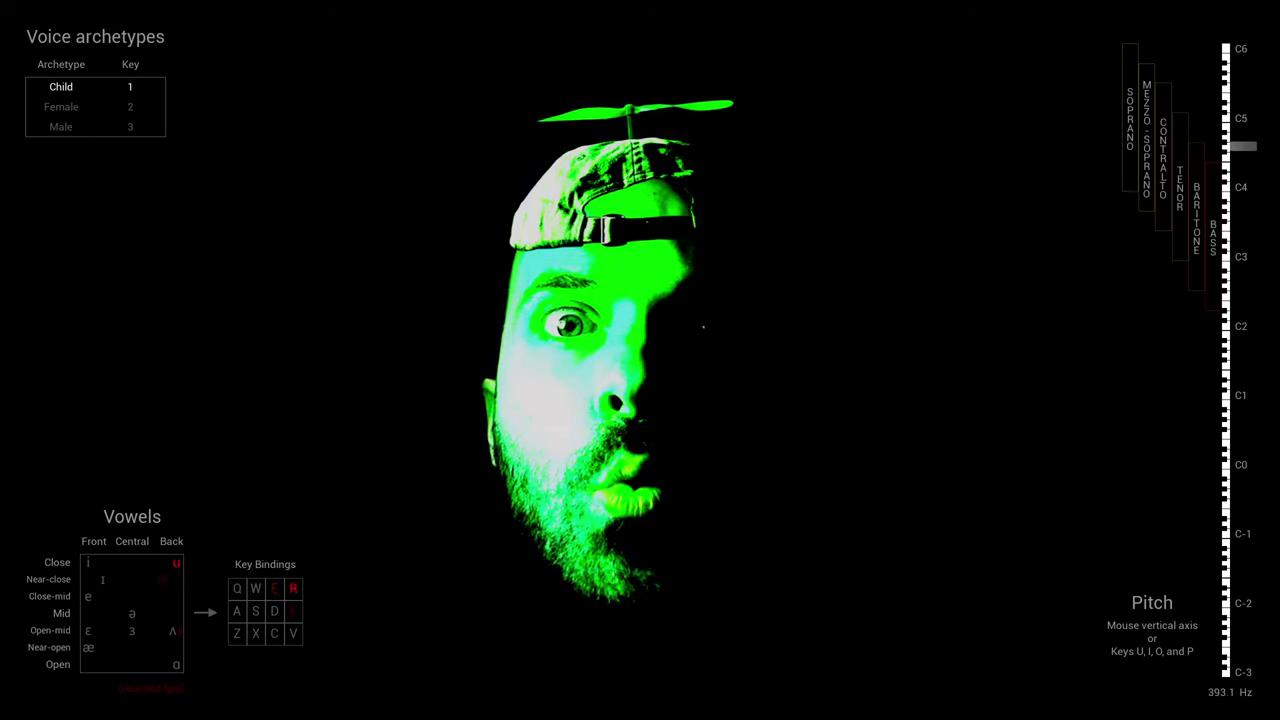
key(3)
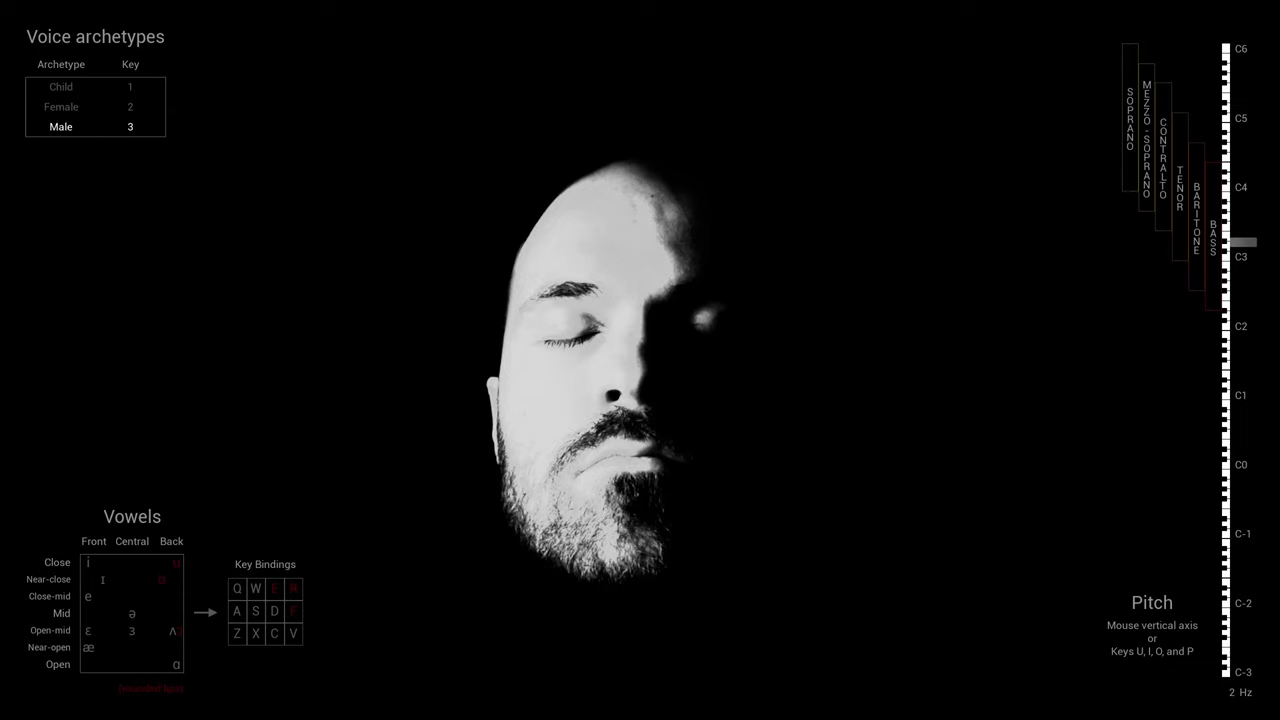
Exit Speech mode back to the title menu with Escape
key(Escape)
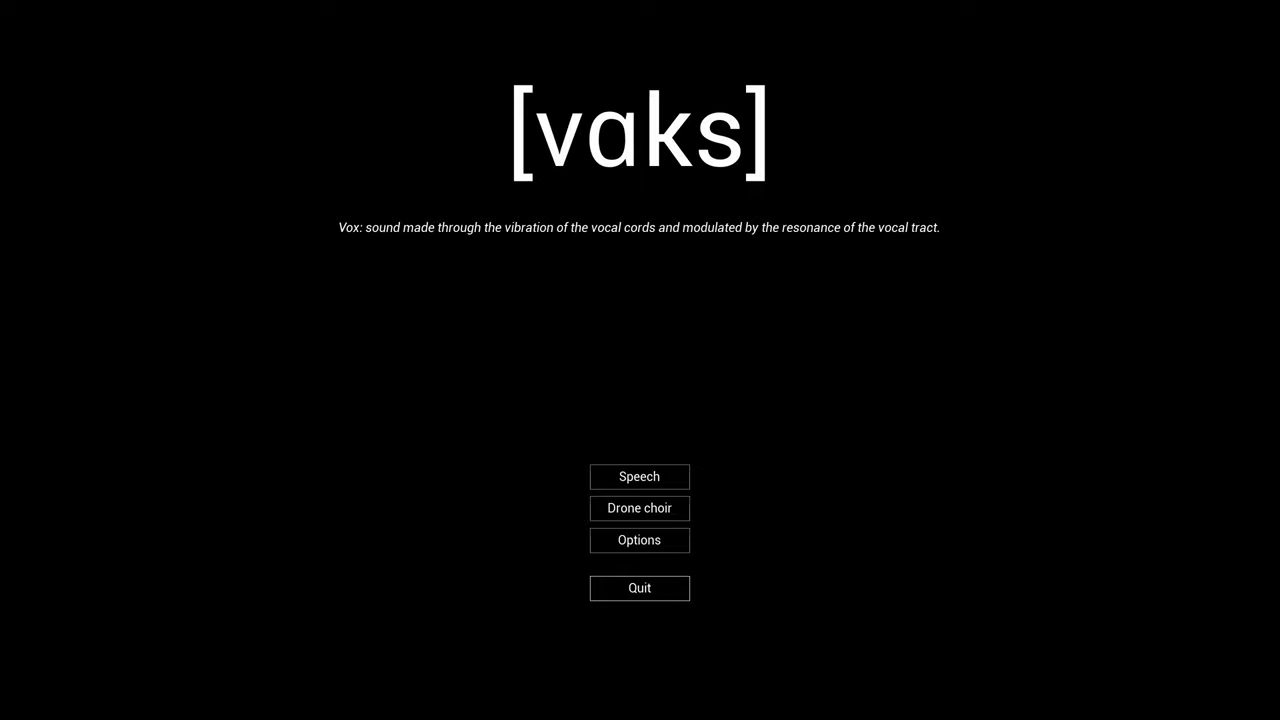
Open Drone choir, play all four heads briefly, then stop them all
click(683, 508)
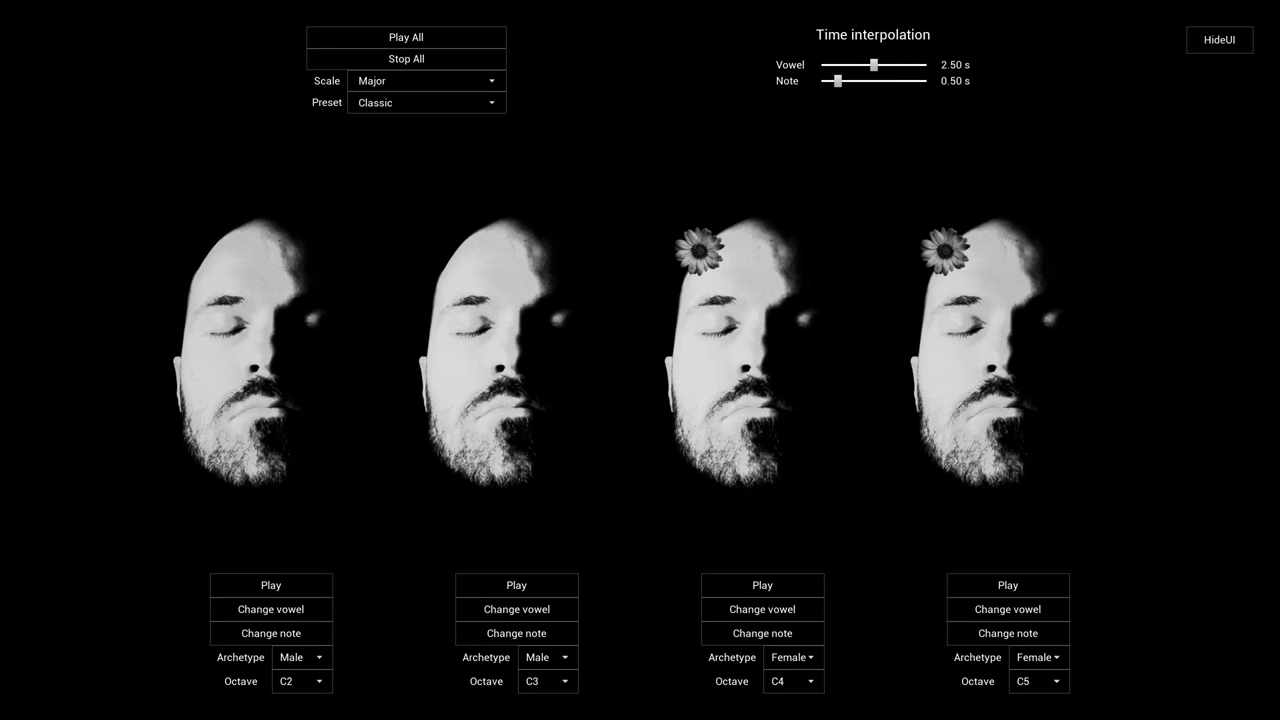
click(477, 40)
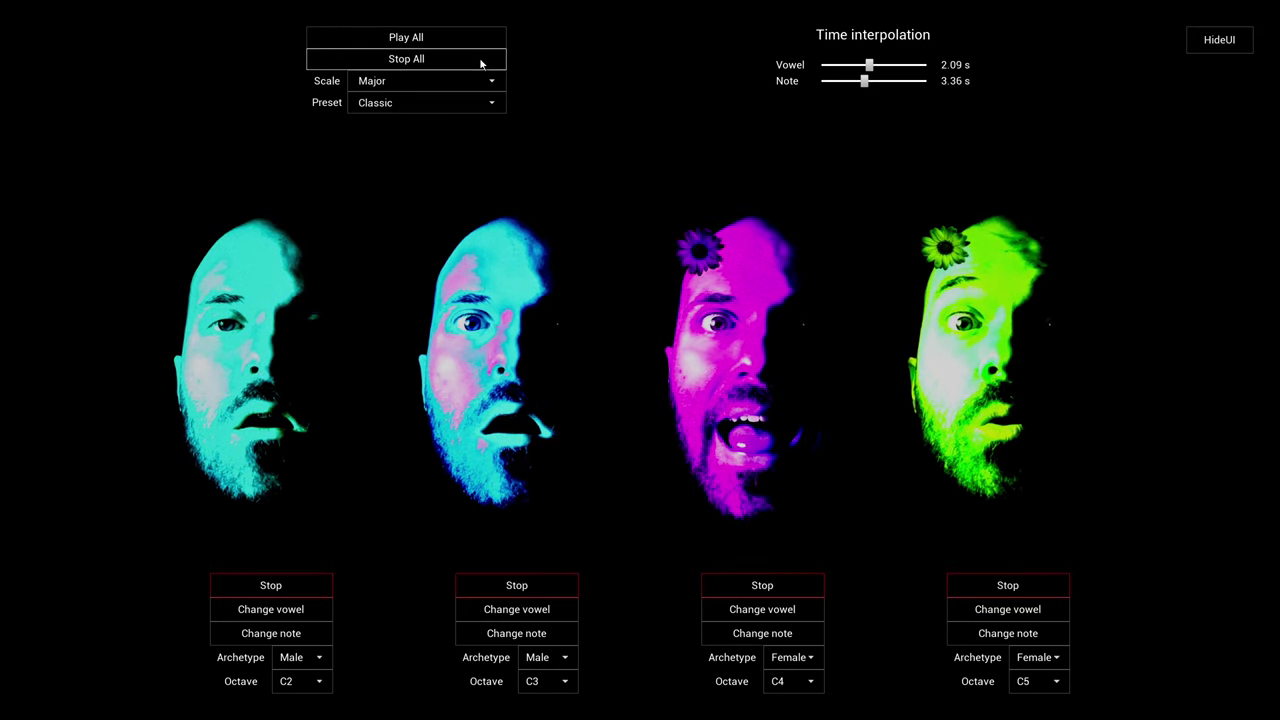
click(480, 62)
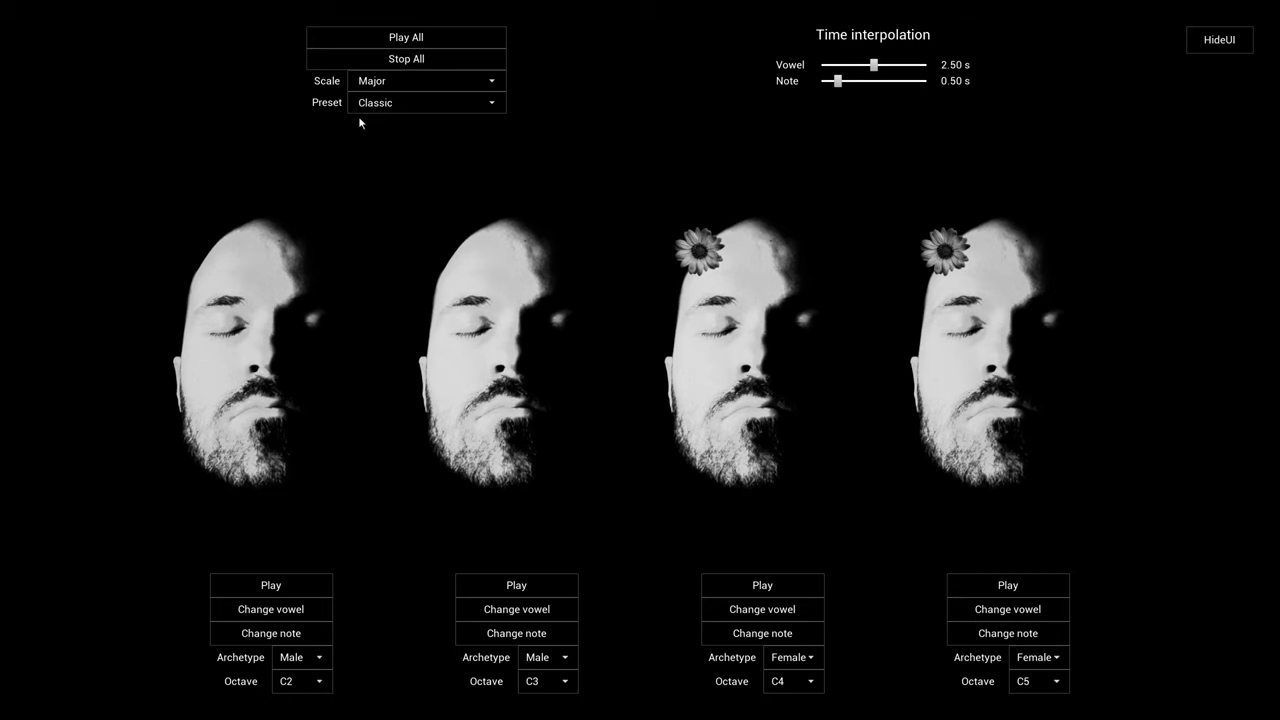
Keep Major, start all heads singing, then try Augmented and Minor (harmonic)
click(384, 82)
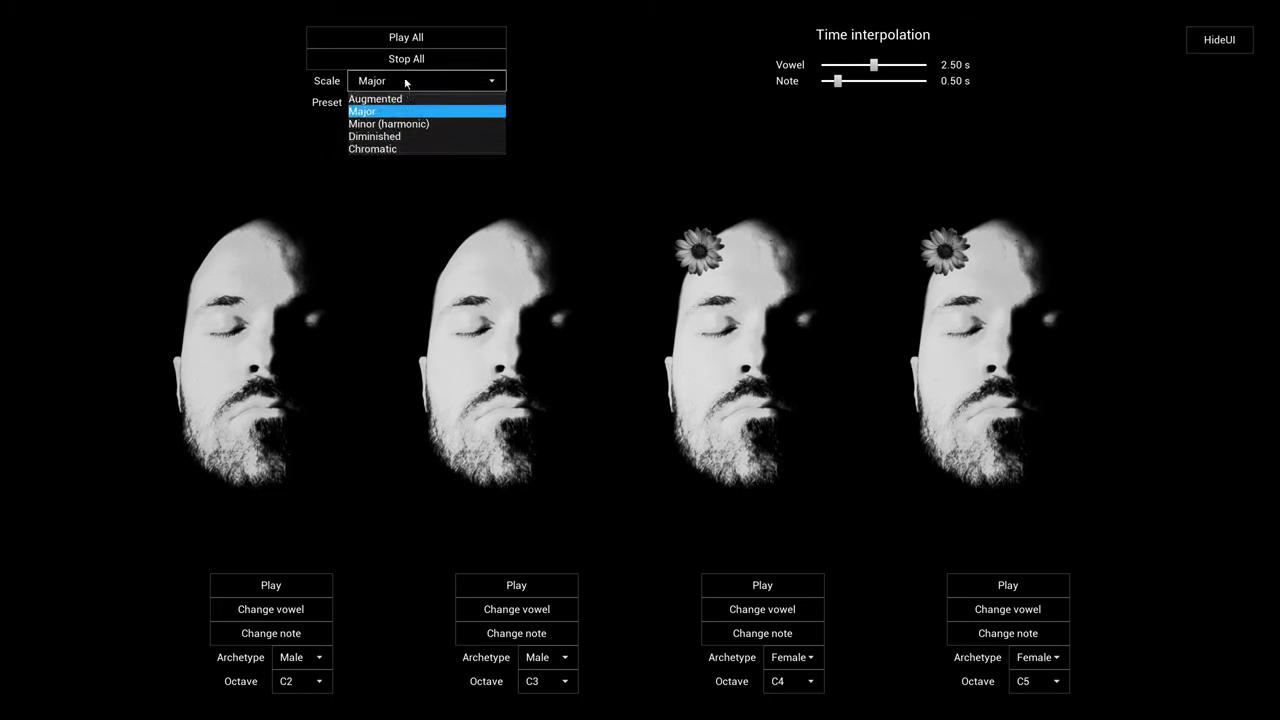
click(408, 81)
click(406, 44)
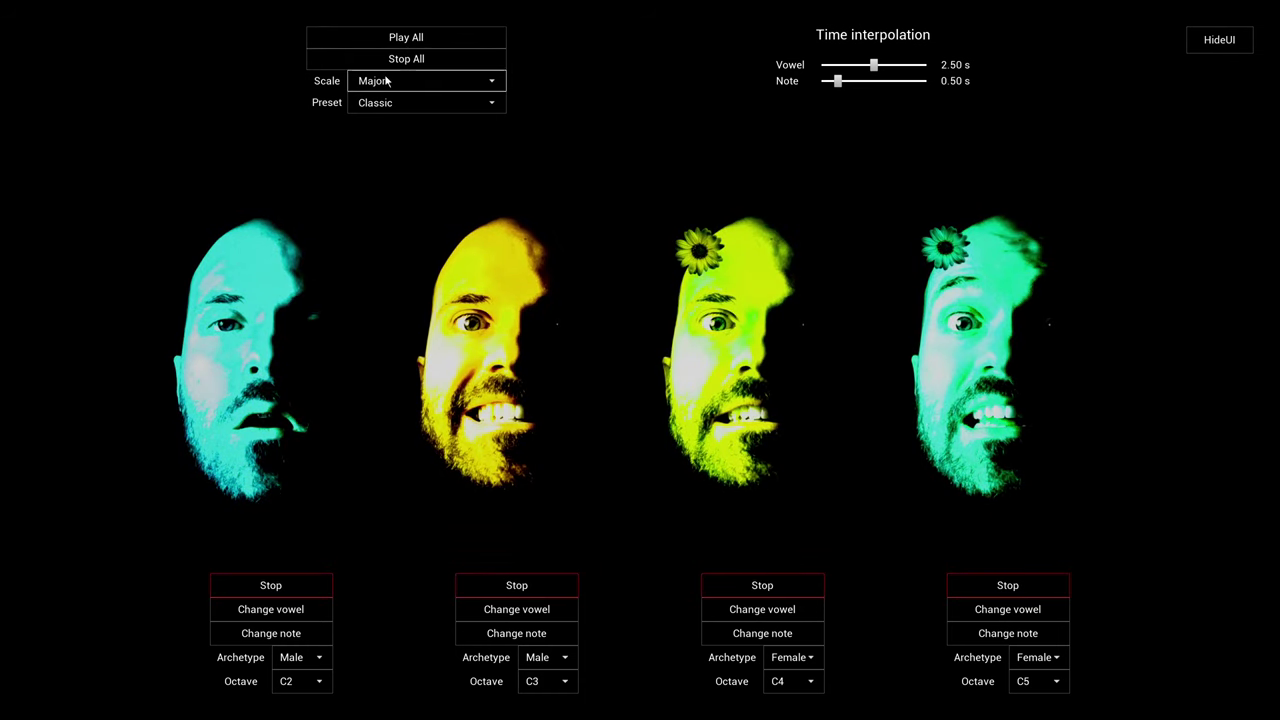
click(386, 82)
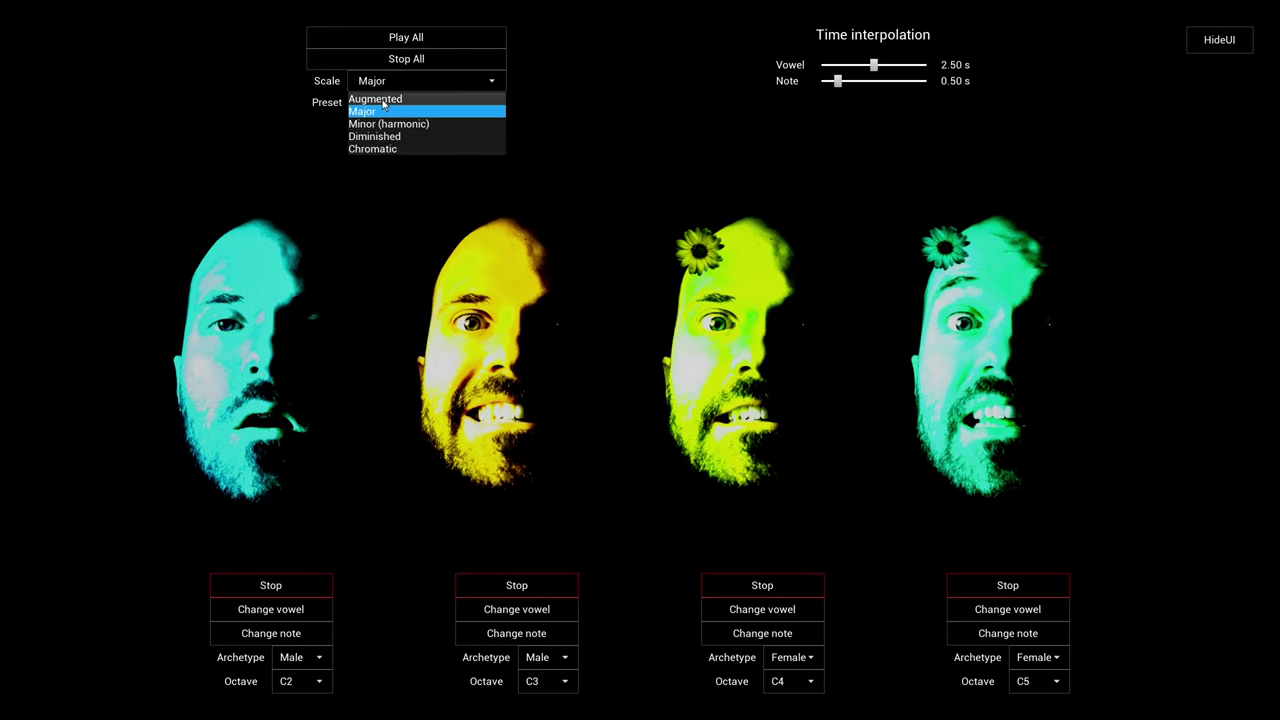
click(381, 99)
click(389, 84)
click(388, 123)
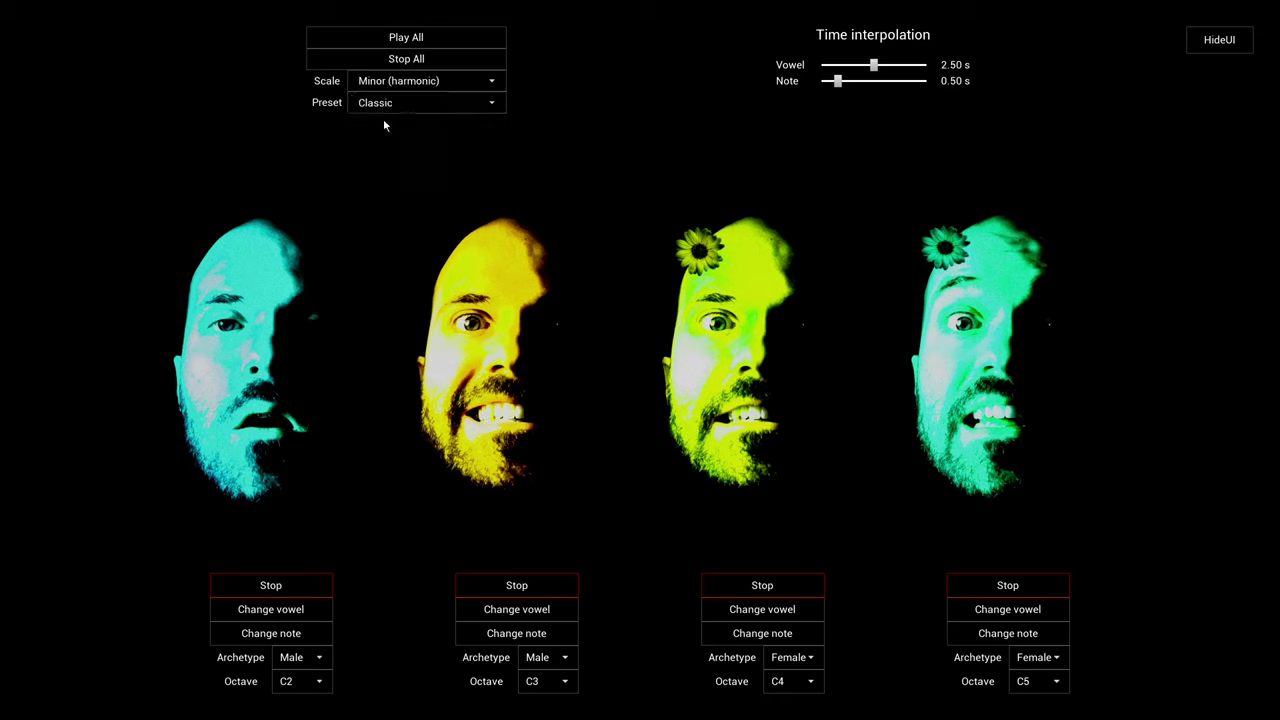
Switch the scale to Diminished, Chromatic, then Augmented, and stop all heads
click(395, 88)
click(376, 136)
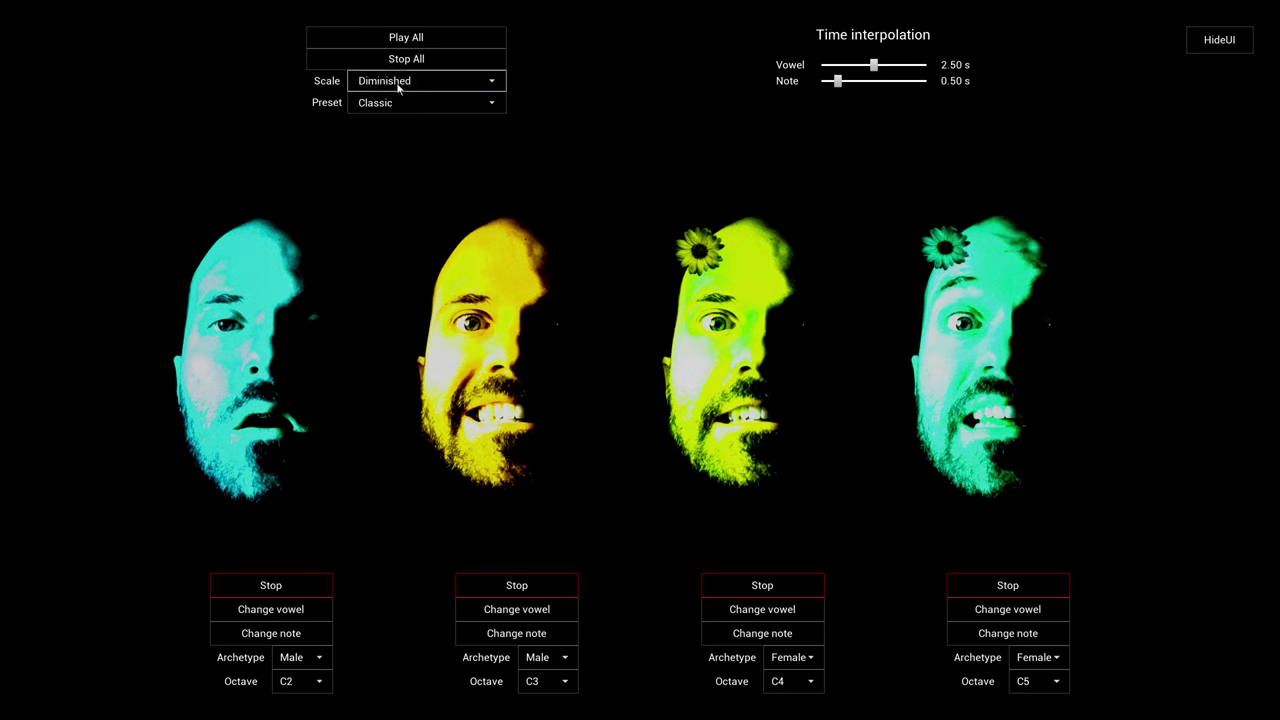
click(390, 83)
click(388, 149)
click(404, 87)
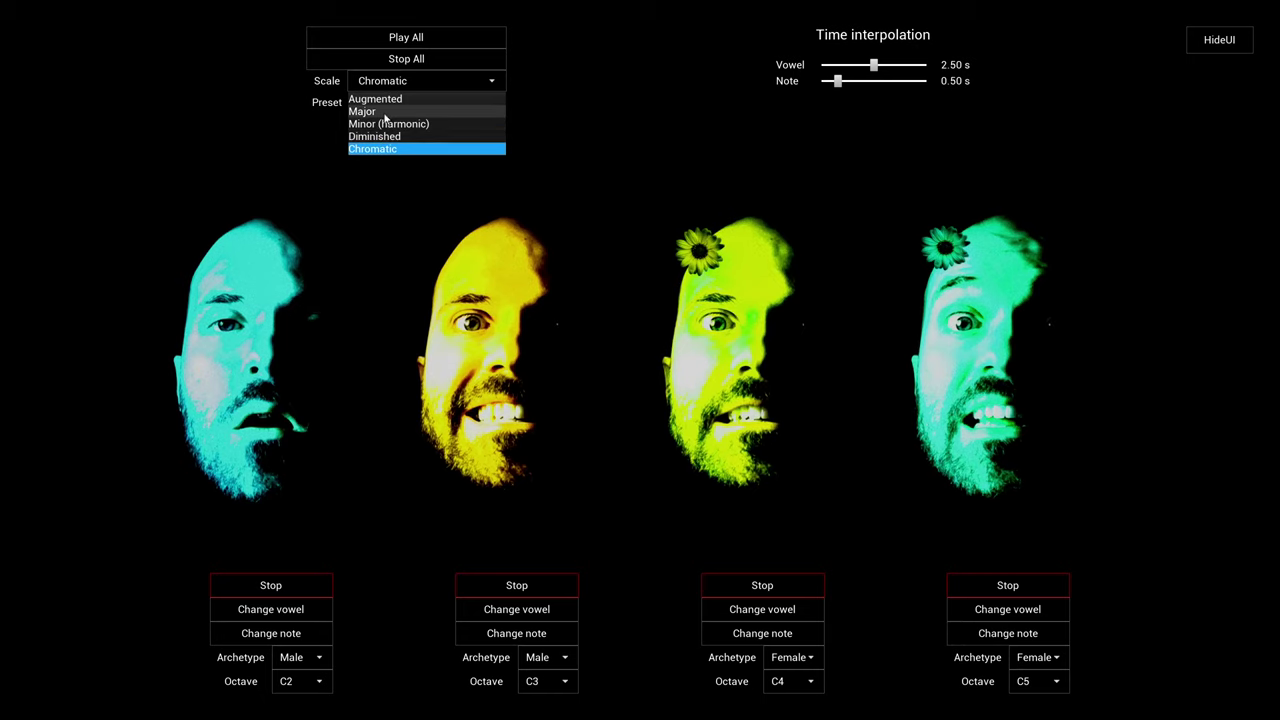
click(378, 99)
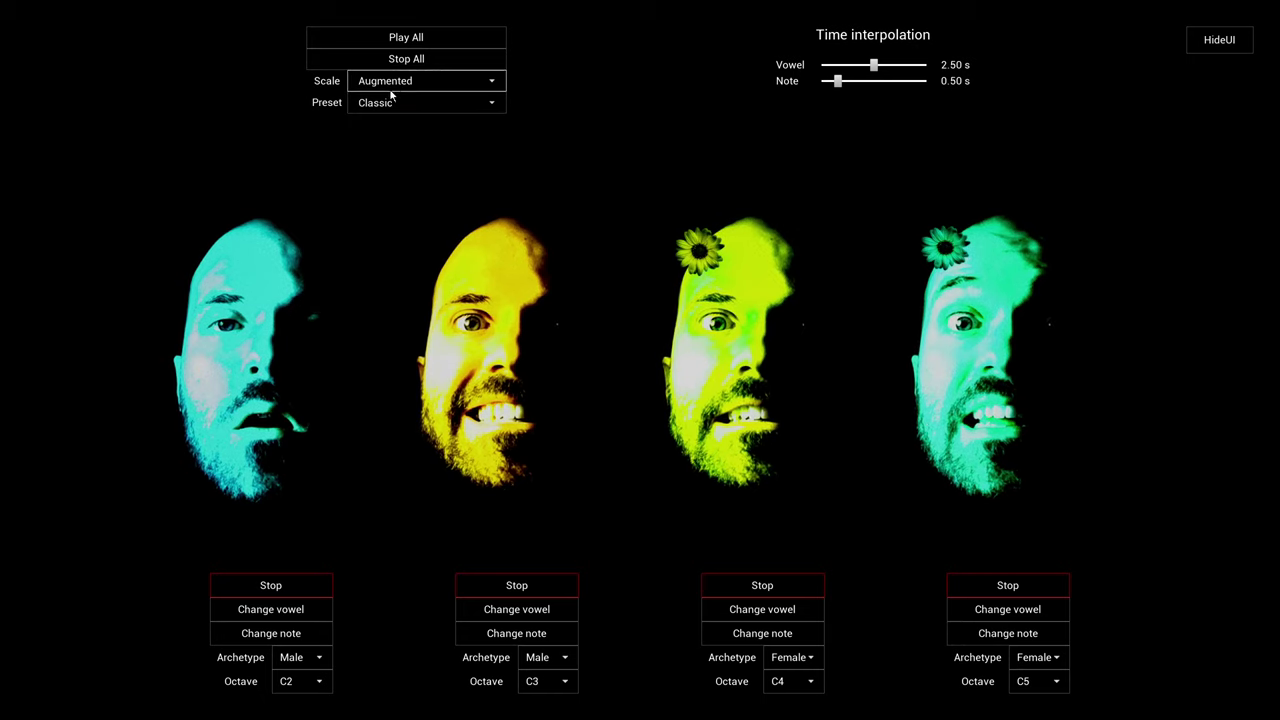
click(403, 60)
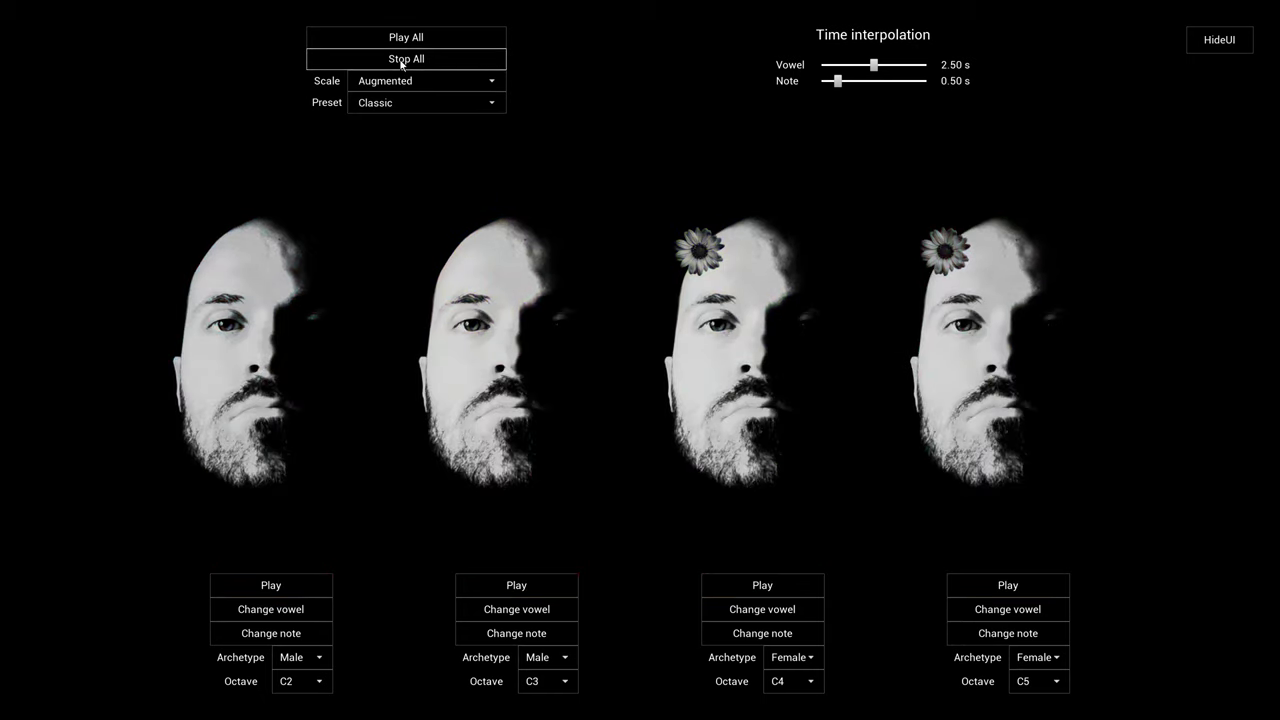
Restart the choir and cycle through Minor (harmonic), Diminished, Chromatic and Augmented
click(392, 81)
click(388, 99)
click(406, 37)
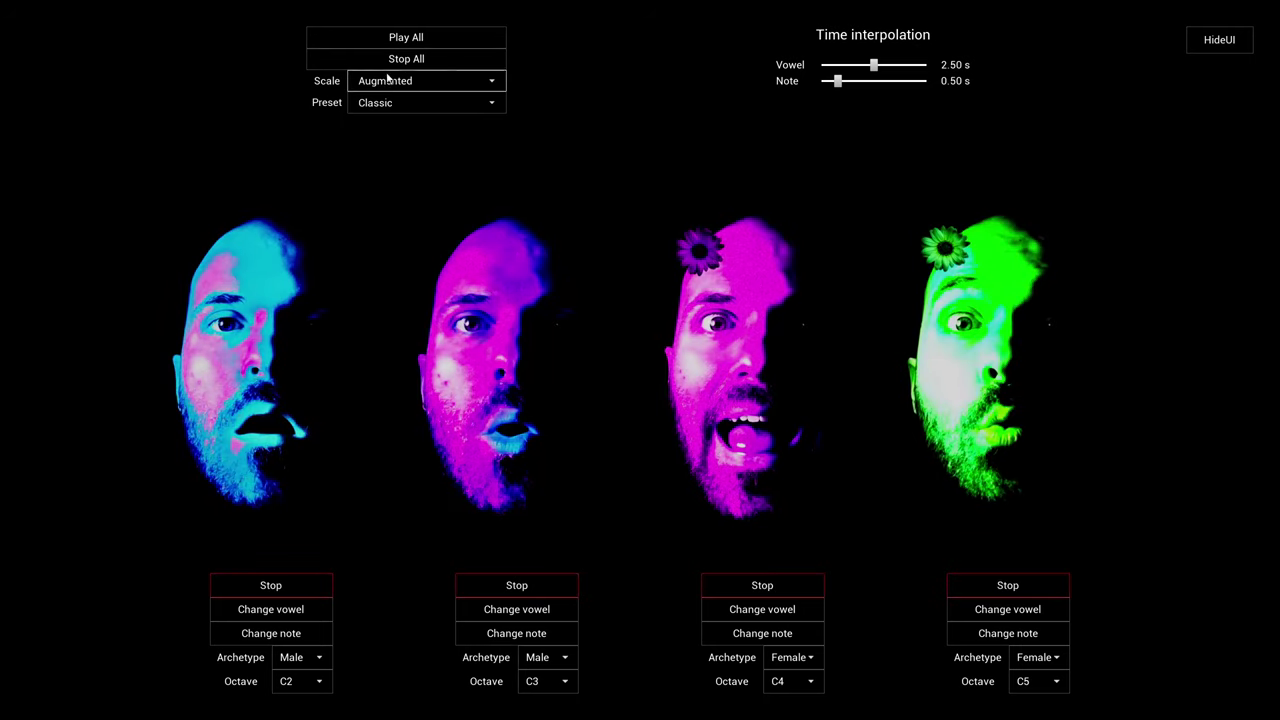
click(392, 81)
click(376, 111)
click(392, 81)
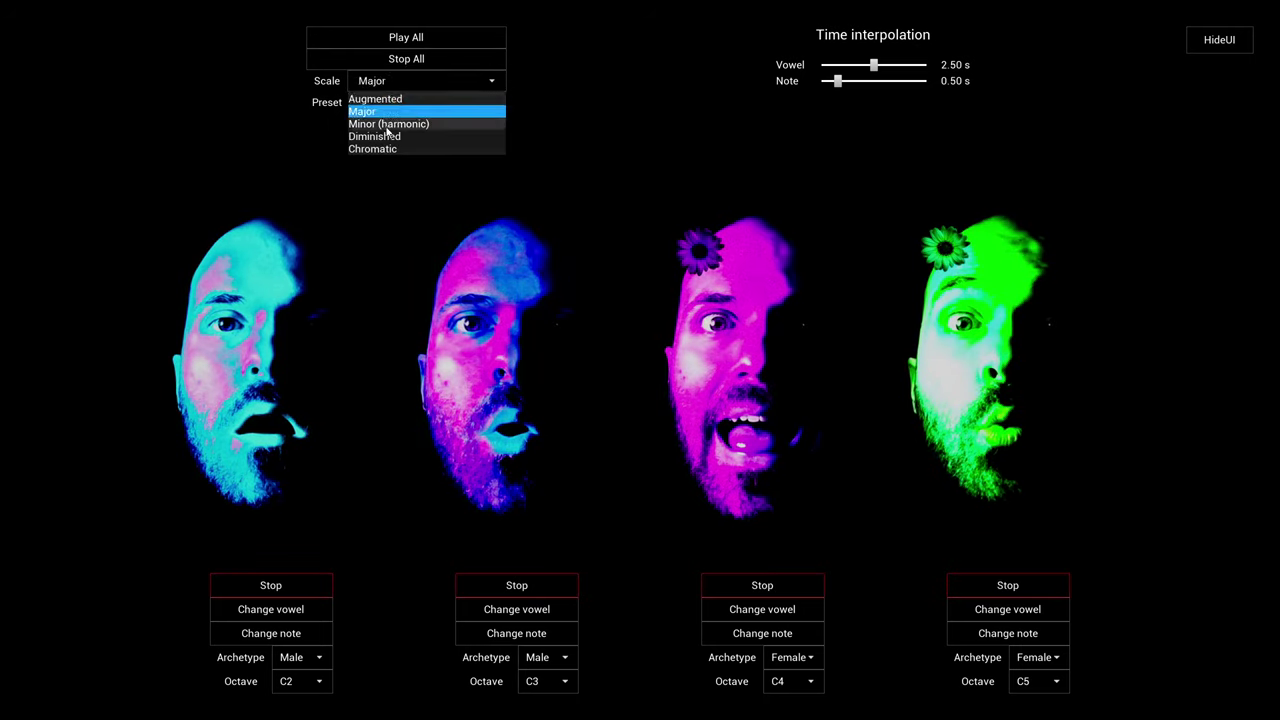
click(389, 124)
click(392, 81)
click(393, 136)
click(392, 81)
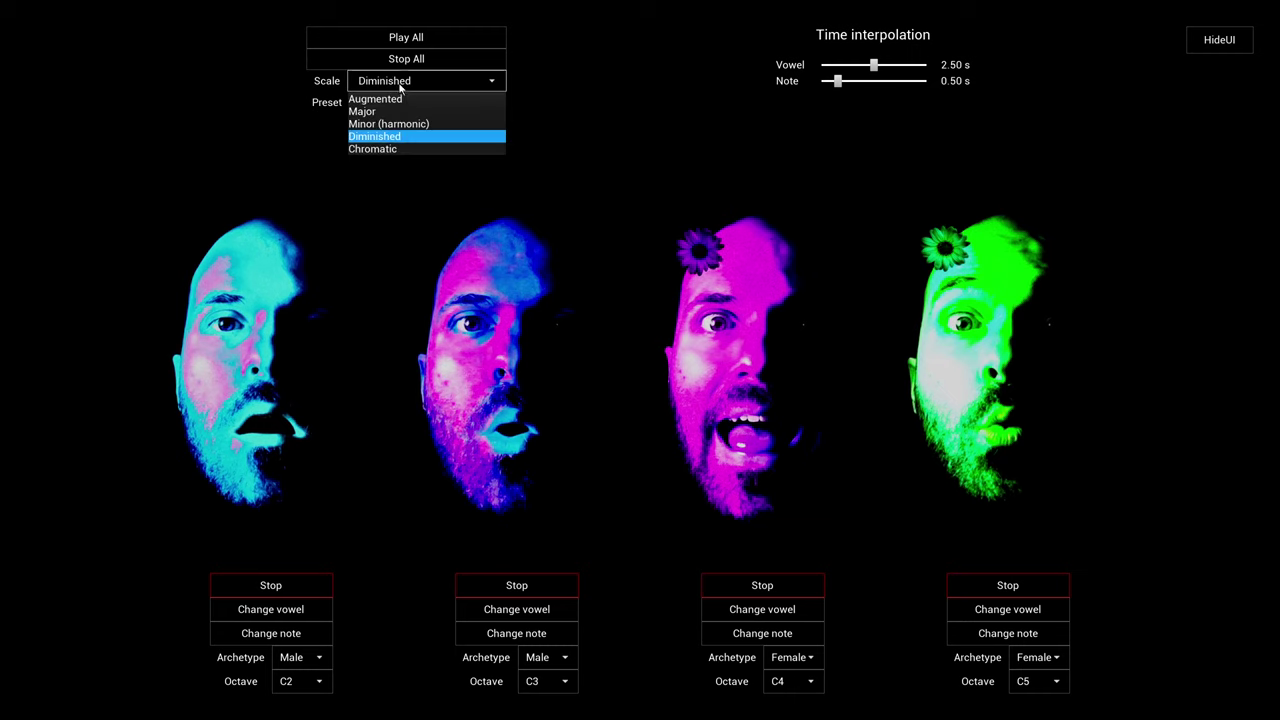
click(389, 150)
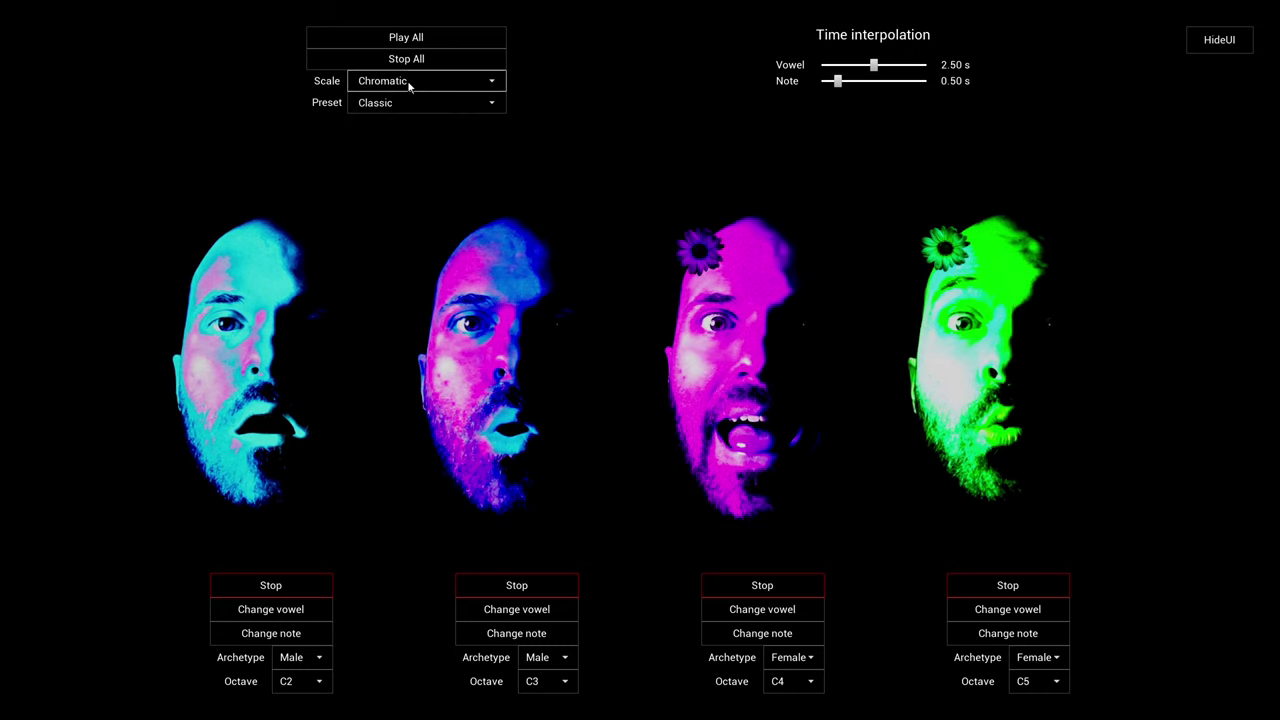
click(408, 84)
click(390, 99)
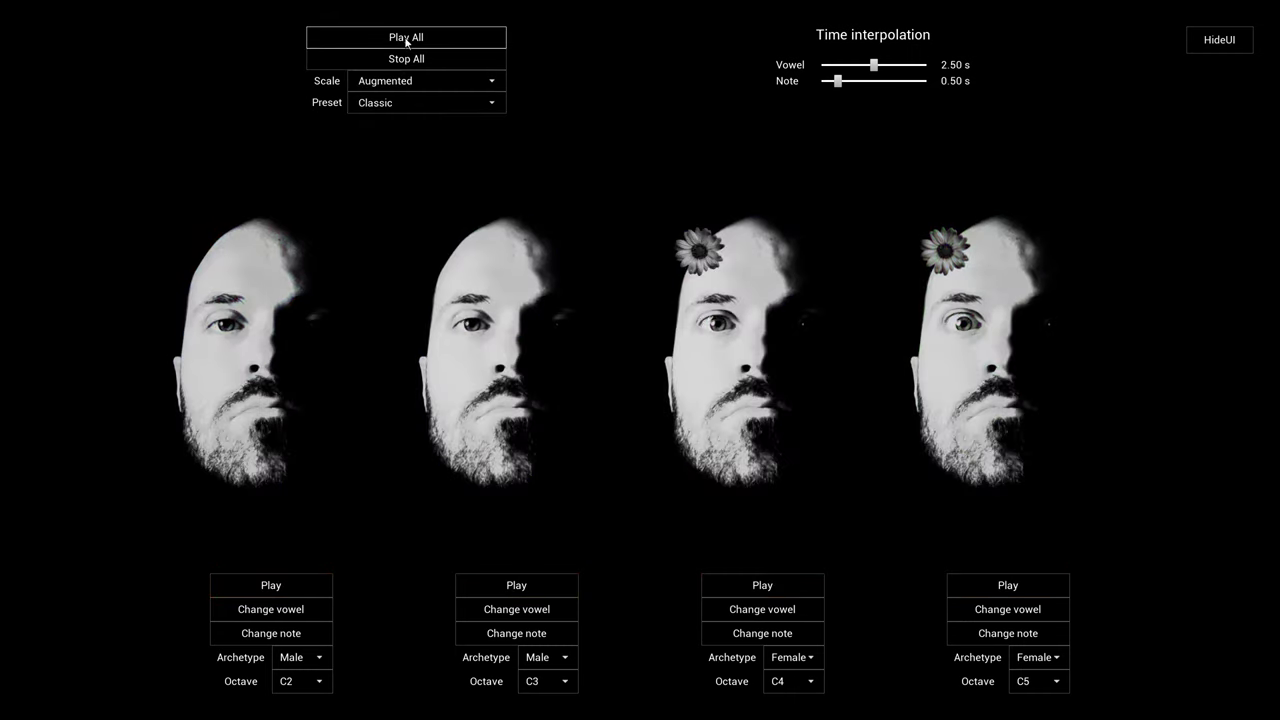
Restart the choir and step through Major, Minor (harmonic), Diminished, ending on Chromatic
click(394, 82)
click(390, 111)
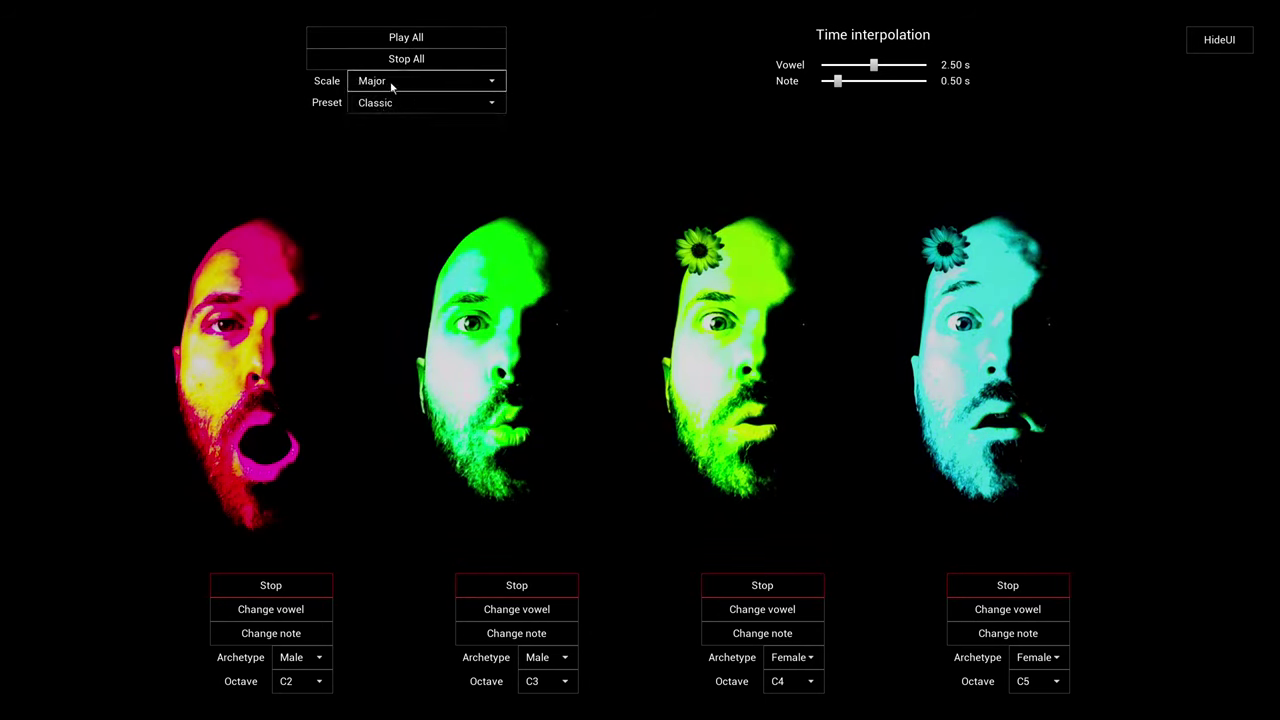
click(392, 82)
click(386, 124)
click(397, 84)
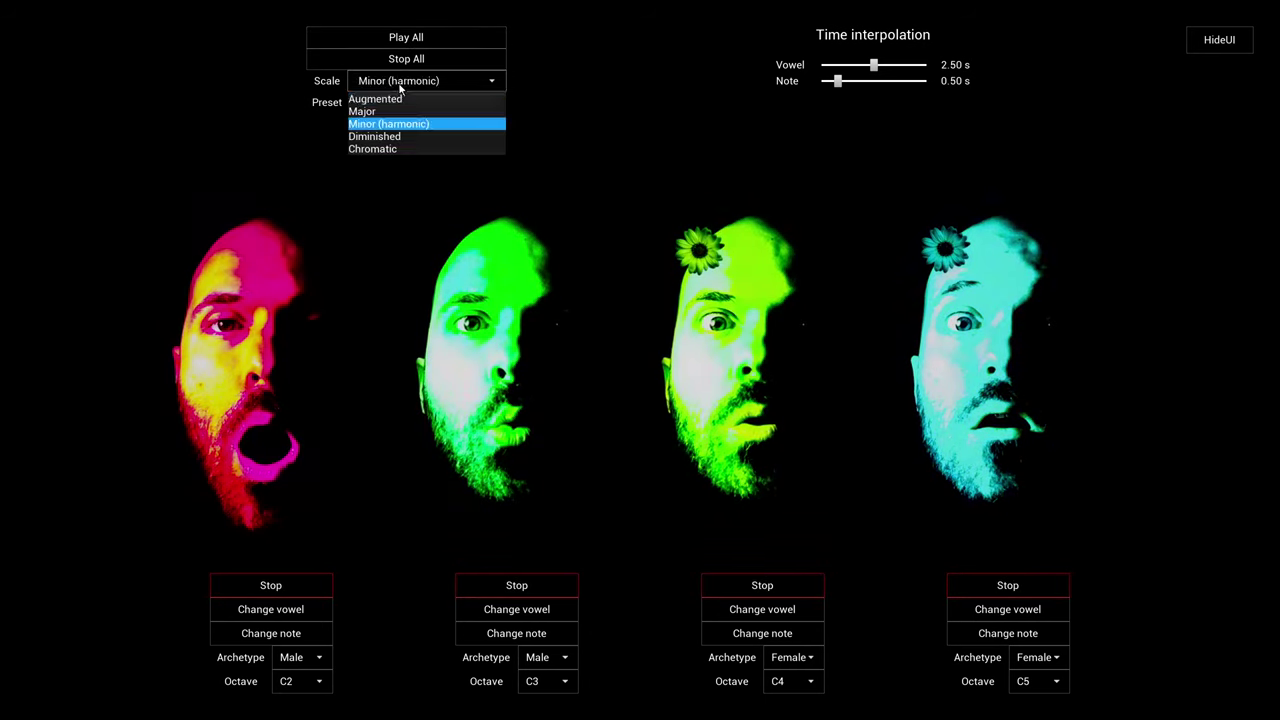
click(398, 137)
click(397, 84)
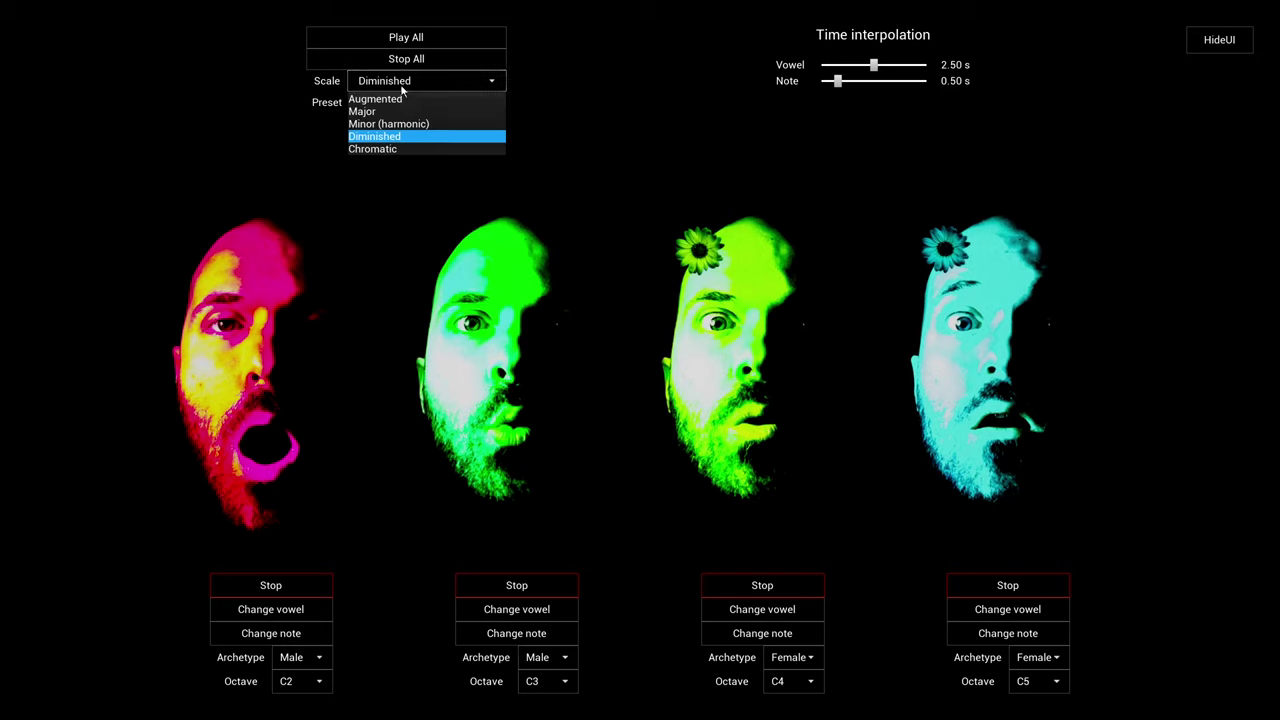
click(392, 149)
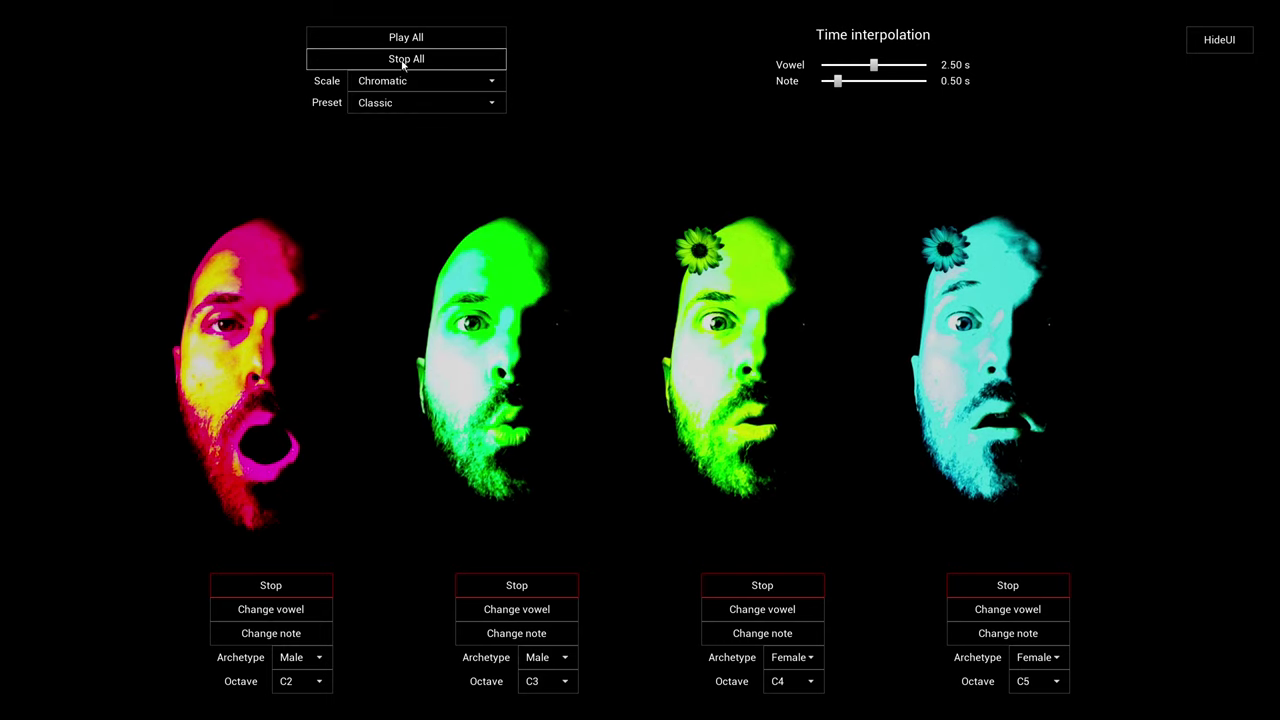
Stop all four voices, return the Scale to Major, and drop down the Preset list
click(403, 61)
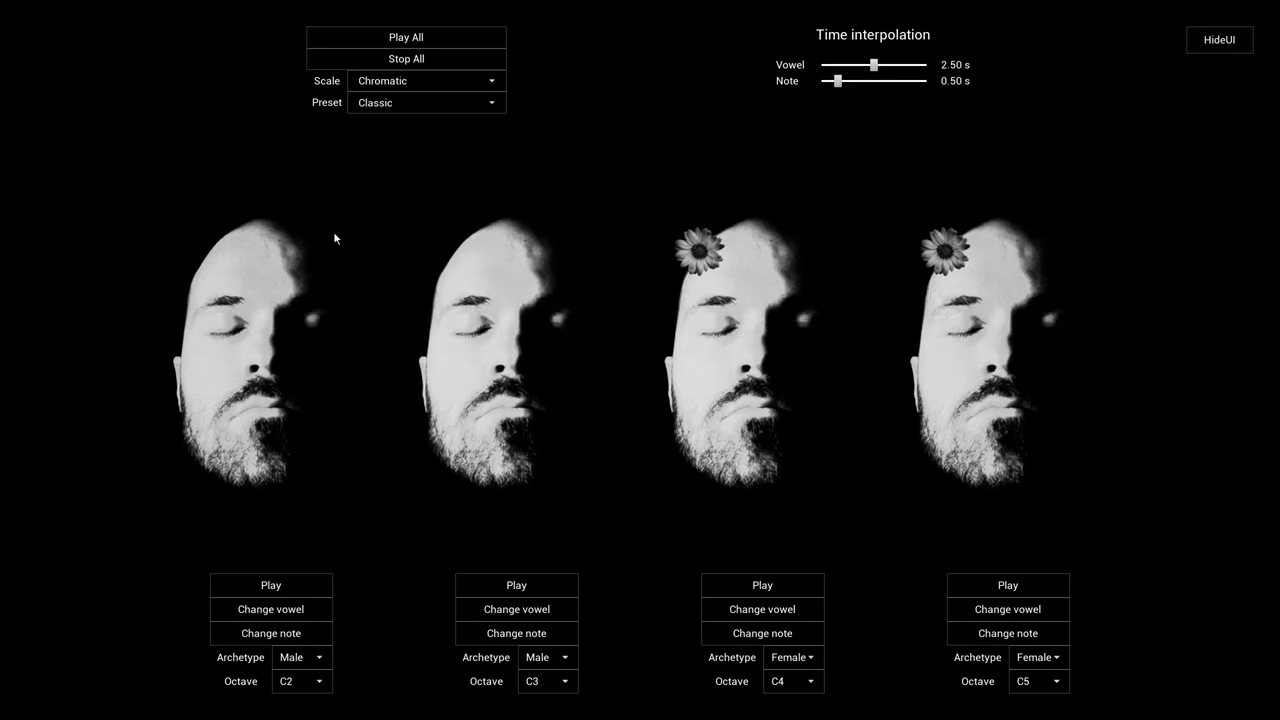
key(Down)
click(407, 105)
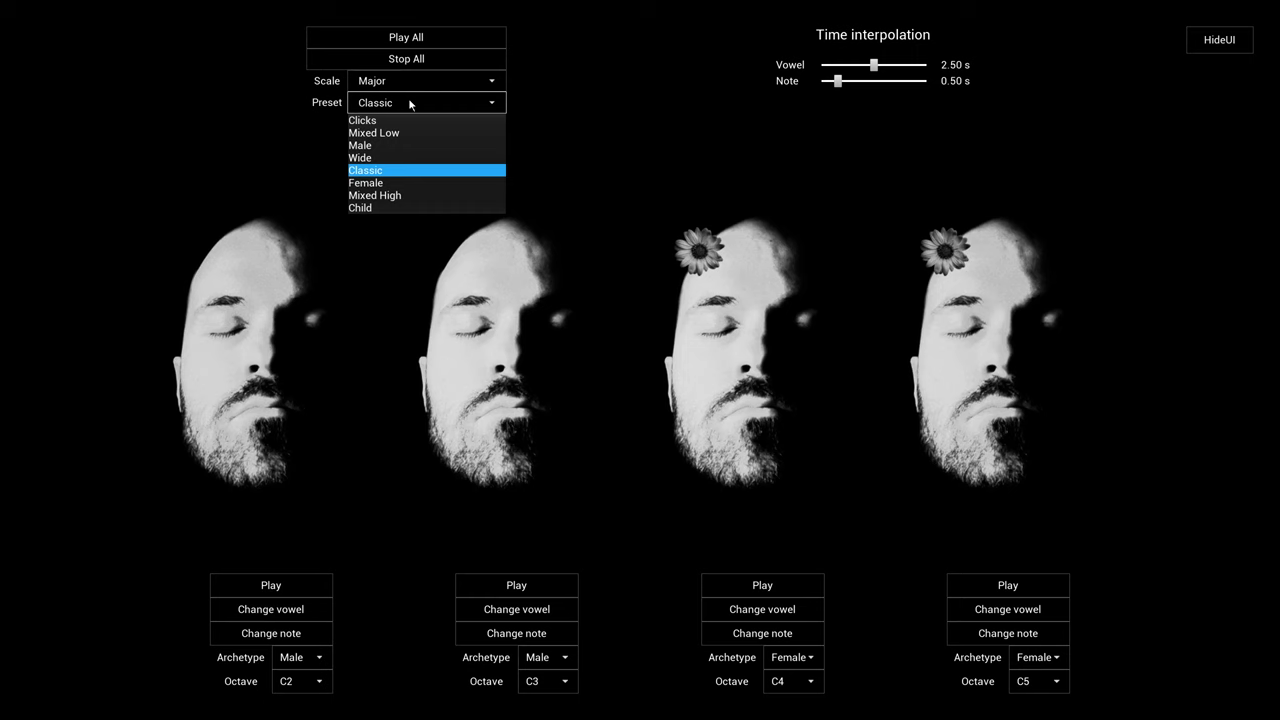
Play and stop the choir with the Classic preset, then with Child
click(409, 103)
click(406, 38)
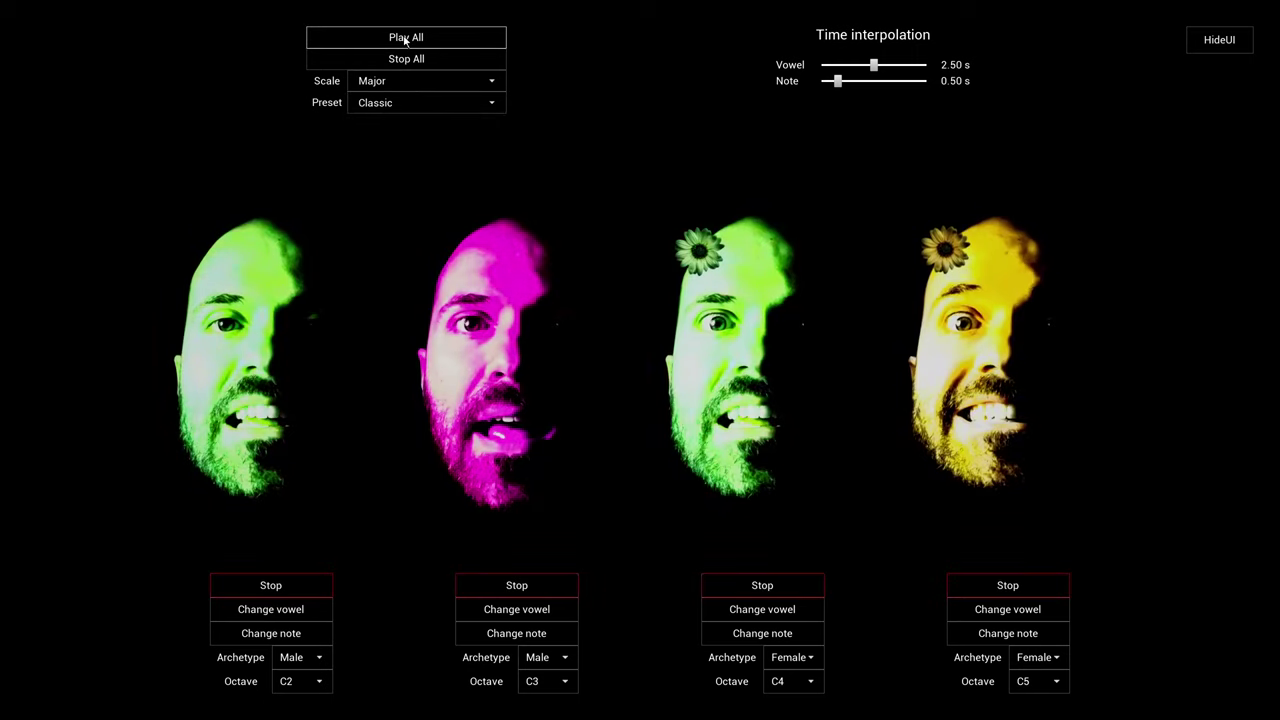
click(408, 59)
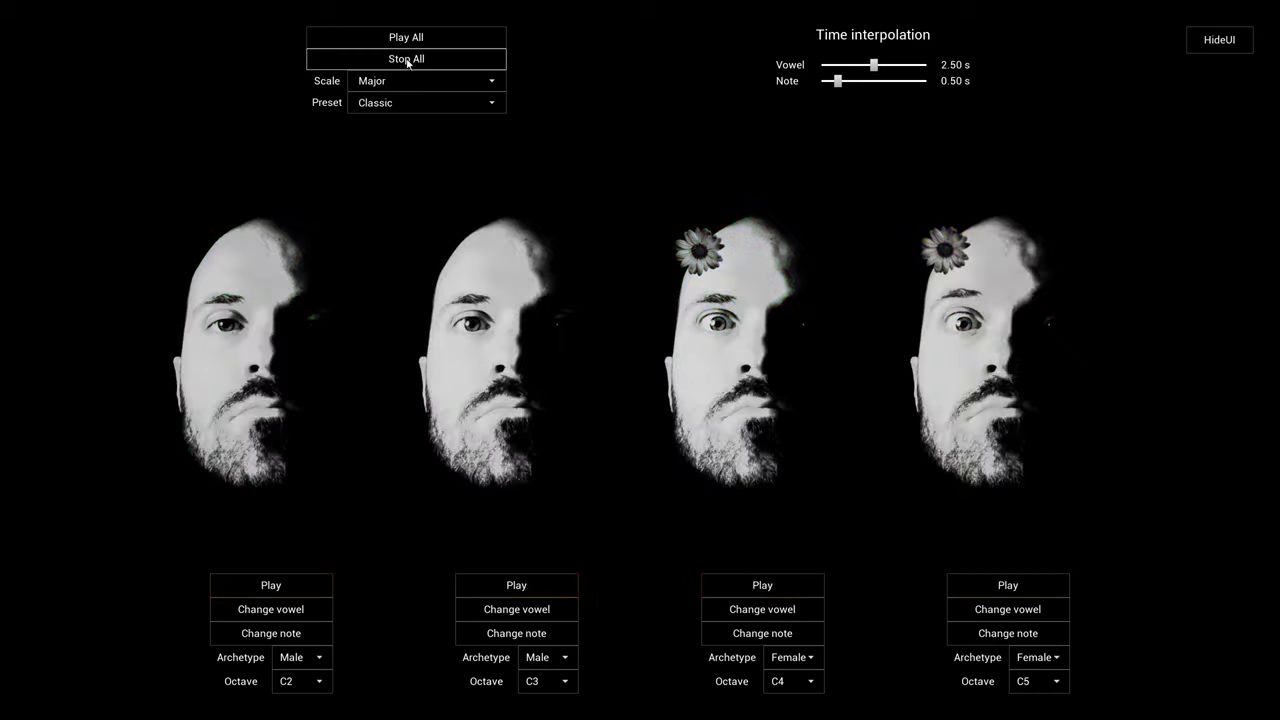
click(406, 104)
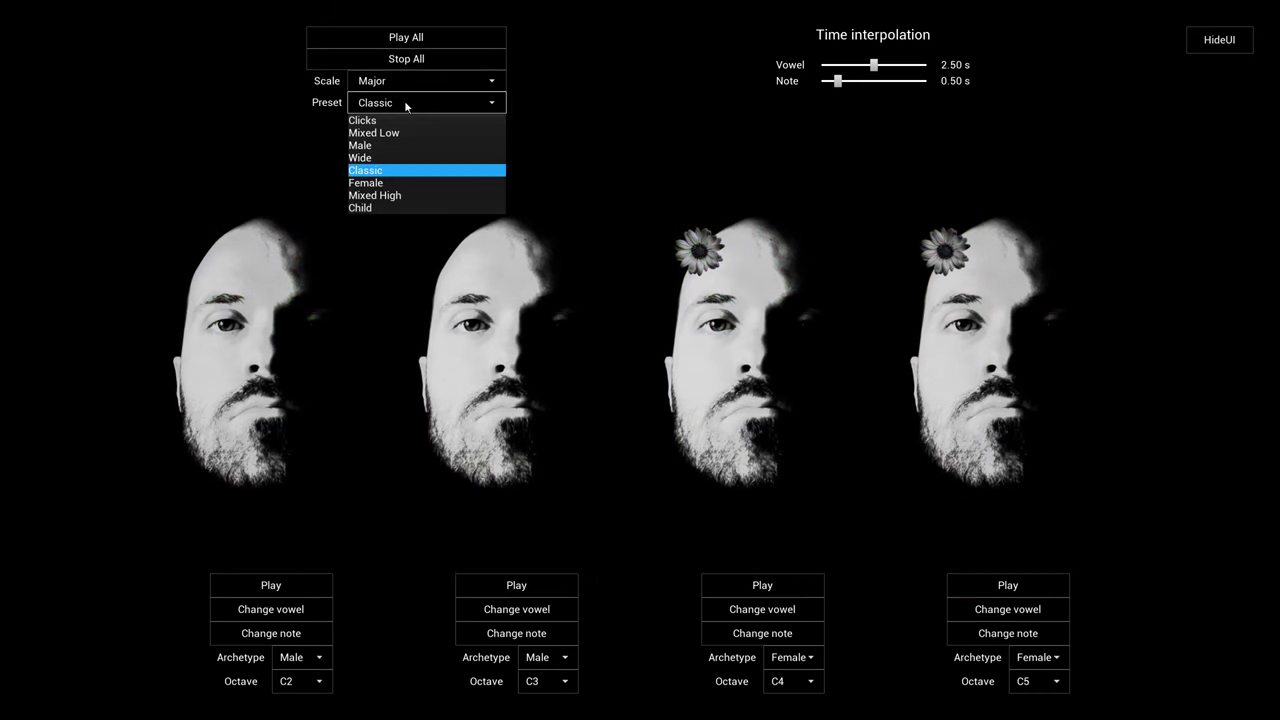
click(362, 208)
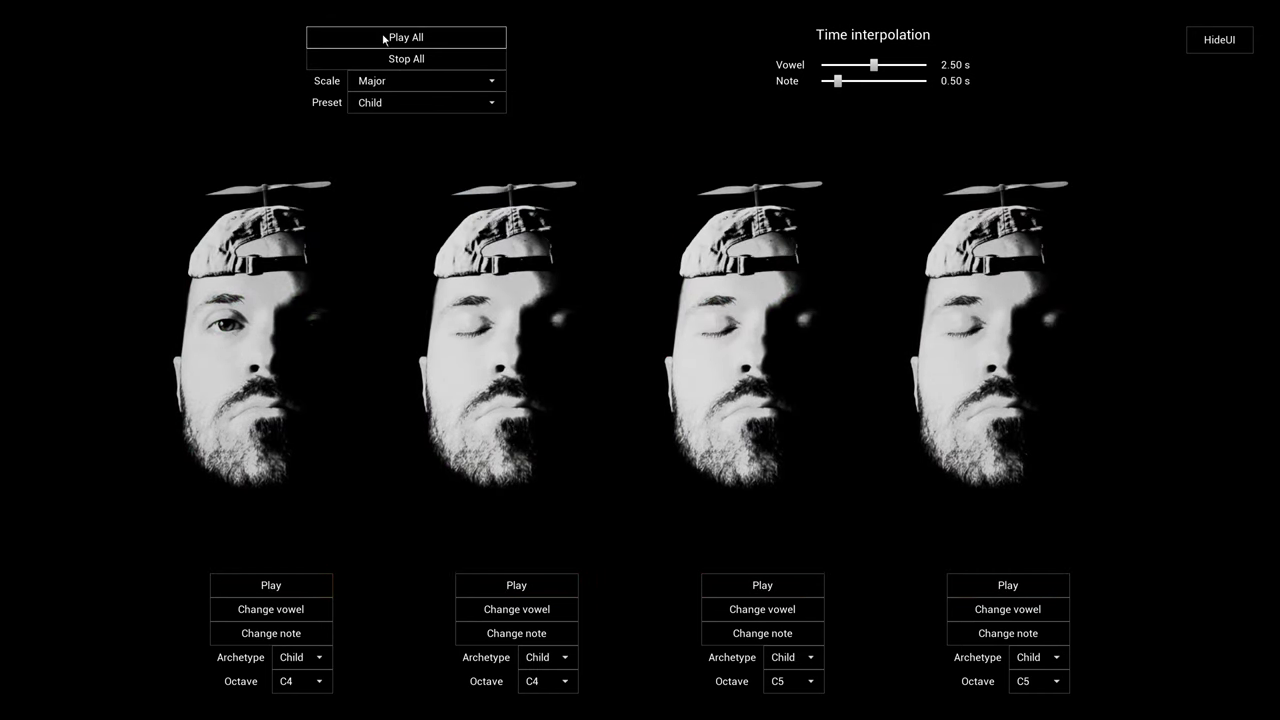
click(383, 38)
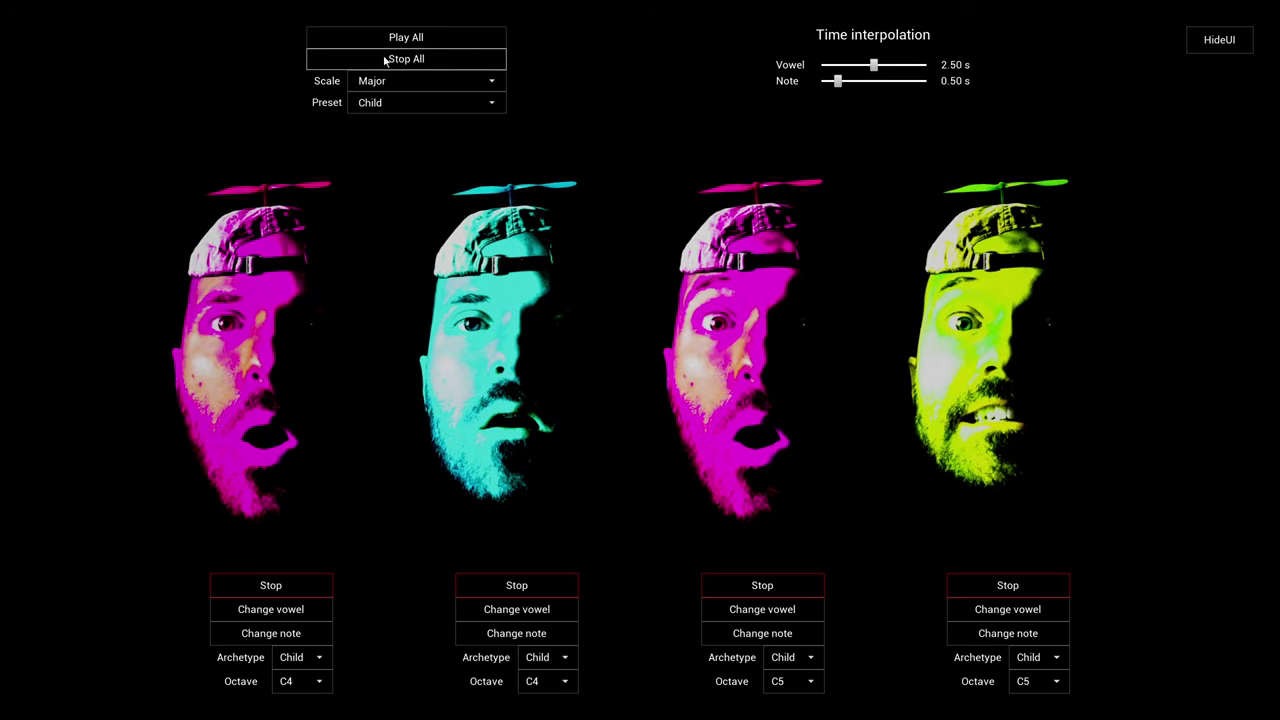
click(384, 61)
Play and stop the choir with the Wide preset, then with Clicks
click(389, 102)
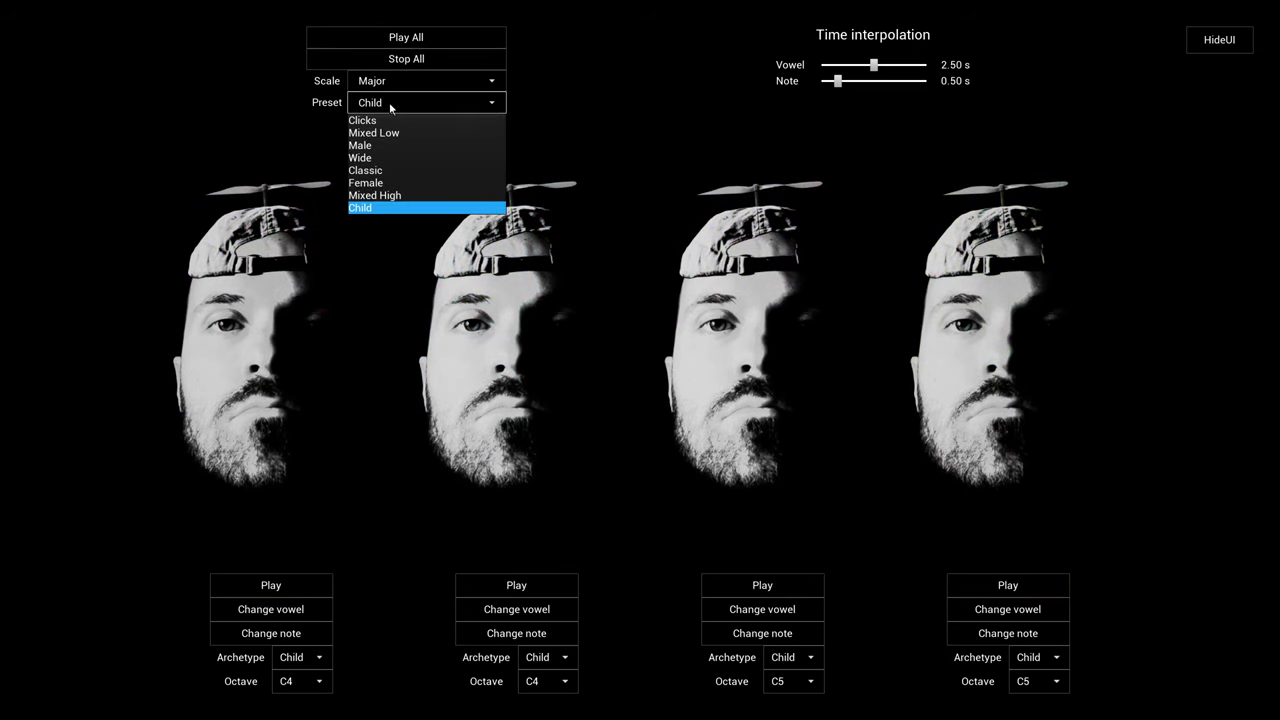
click(366, 157)
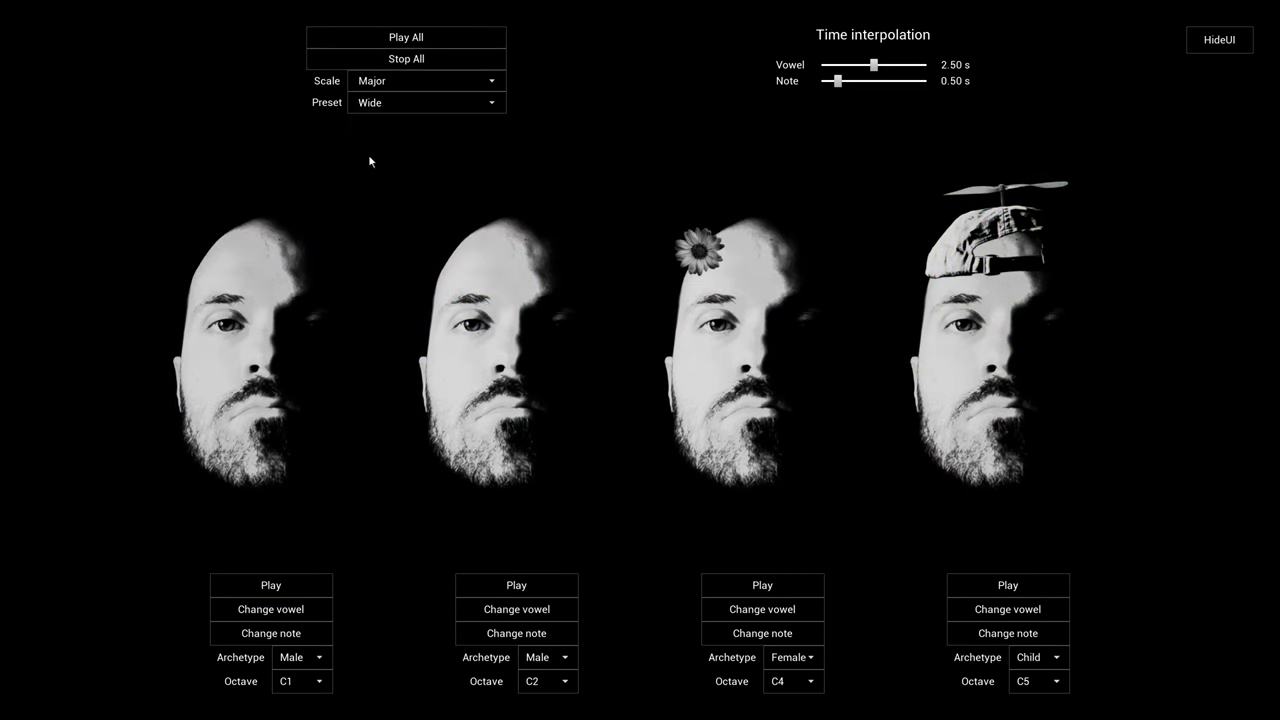
click(390, 37)
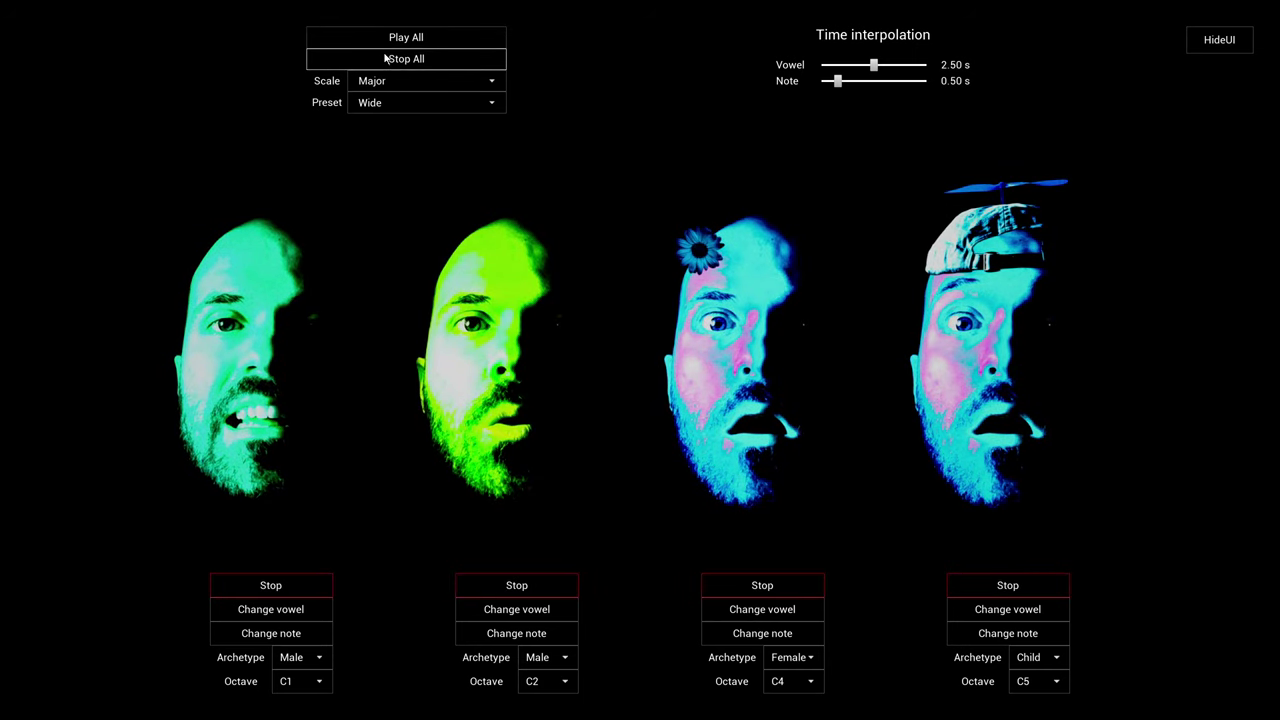
click(385, 59)
click(373, 104)
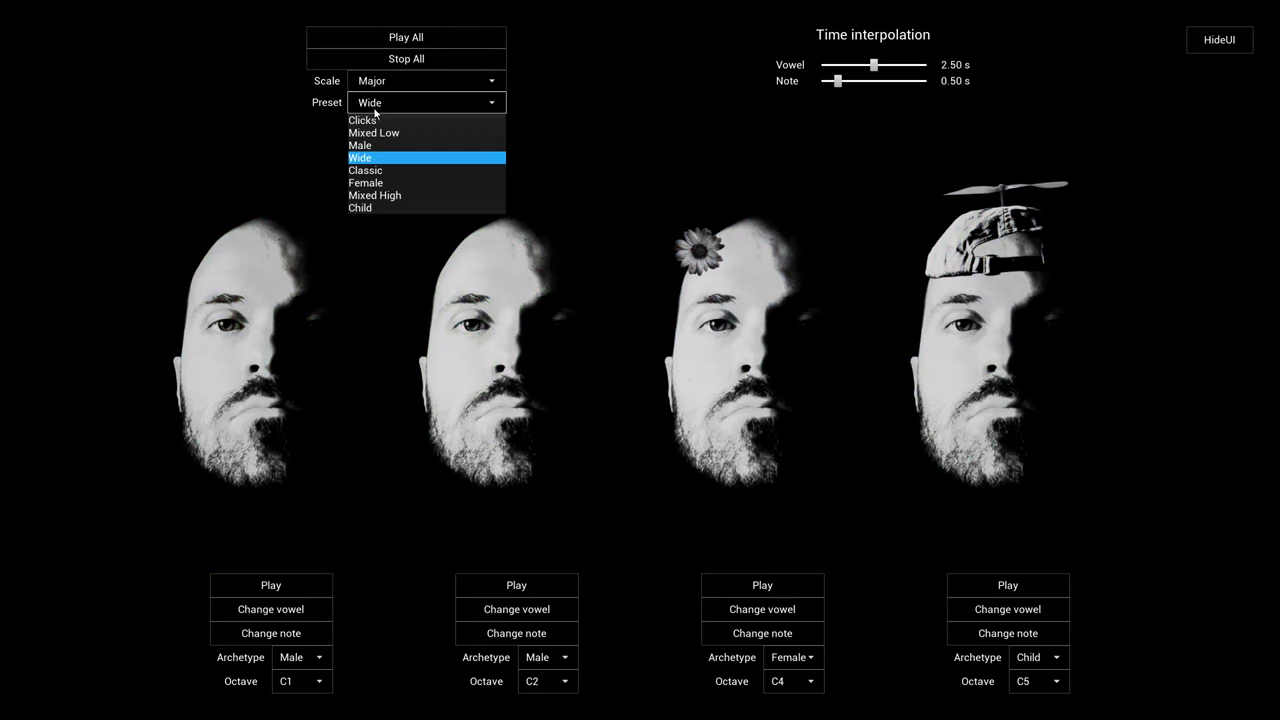
click(373, 120)
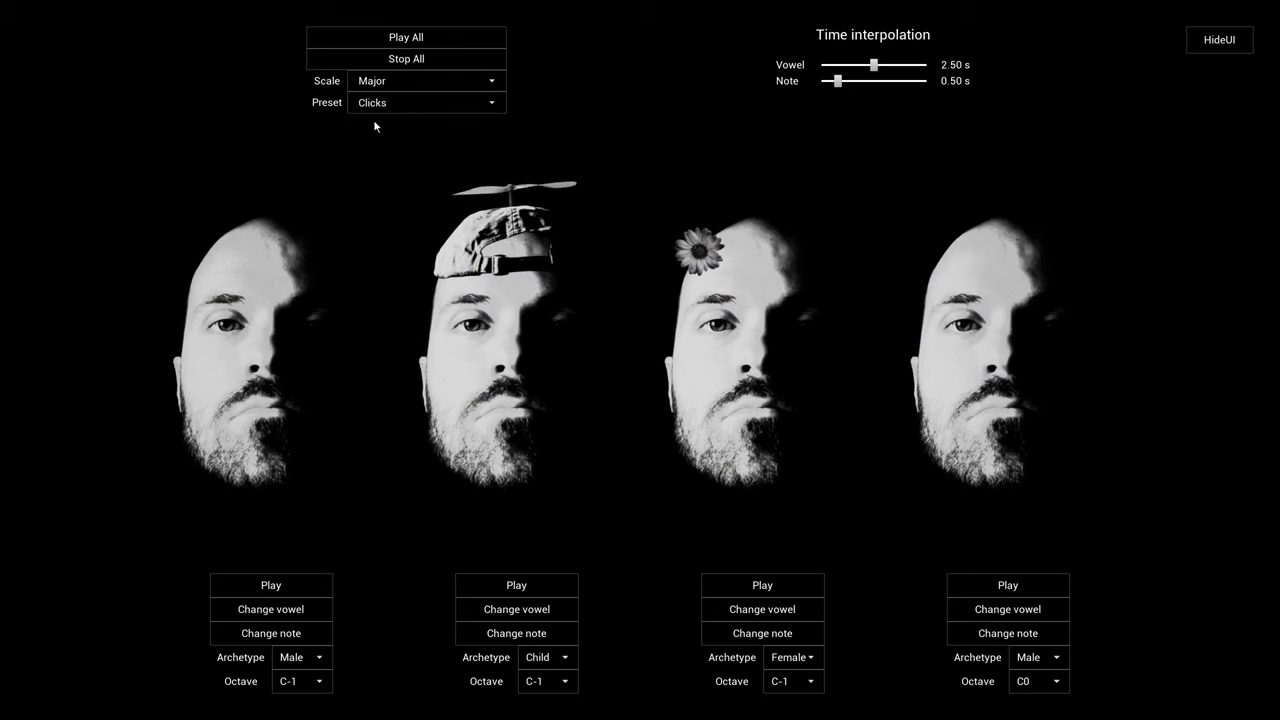
click(394, 41)
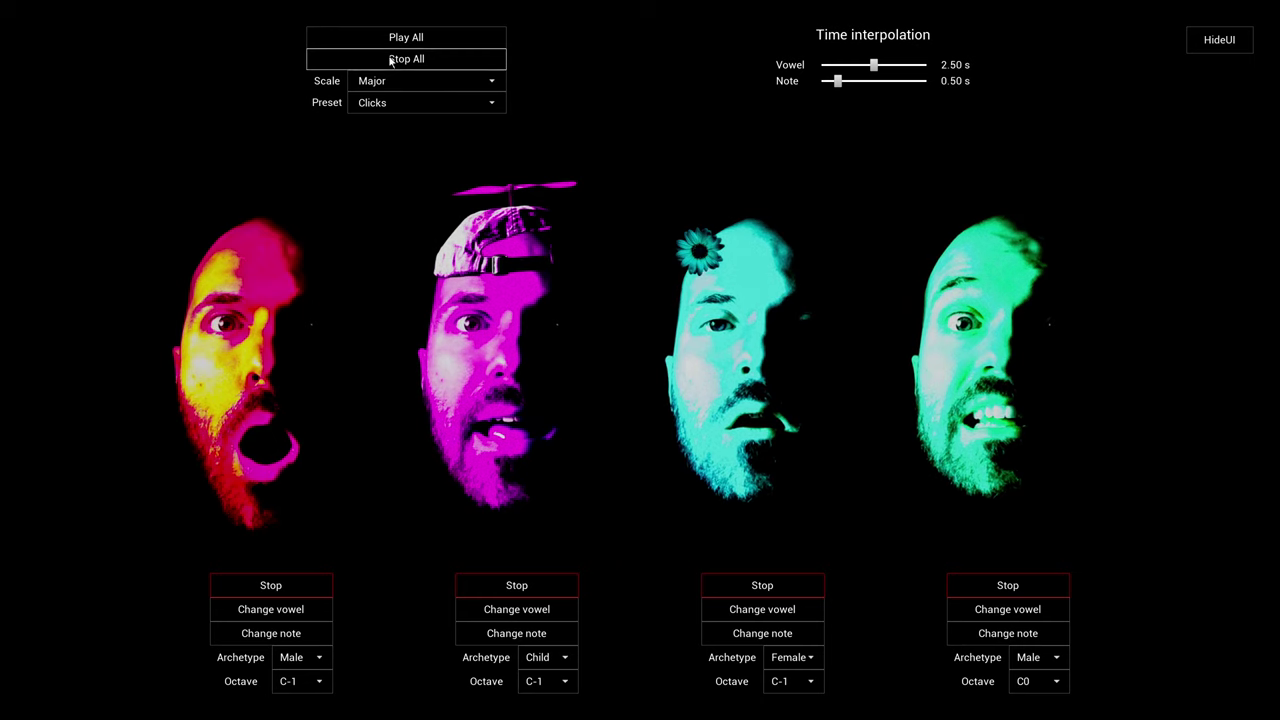
click(390, 61)
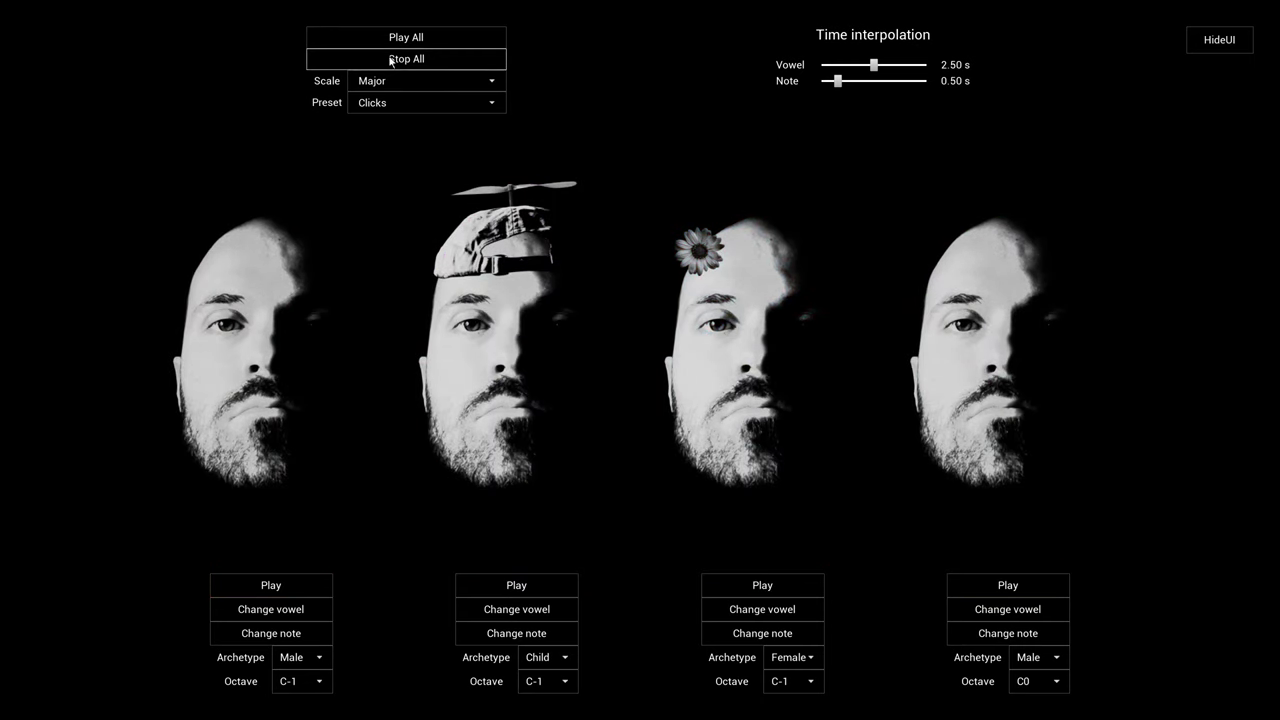